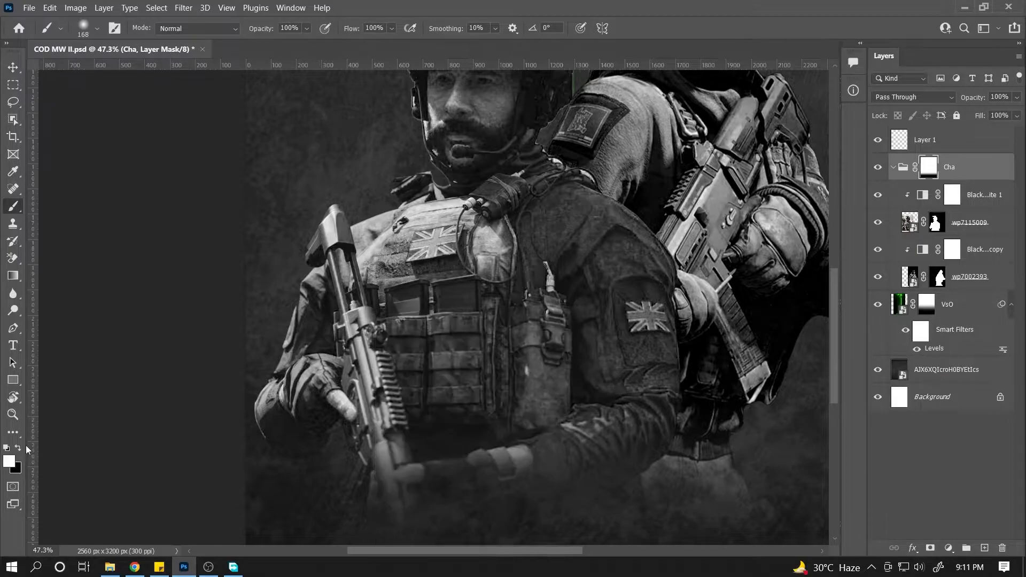
# - Add a clipped layer above the rear soldier's Black & White adjustment and sample bright green from the light streaks for the brush
pyautogui.click(15, 68)
pyautogui.moveTo(511, 263); pyautogui.dragTo(544, 254)
pyautogui.moveTo(544, 254); pyautogui.dragTo(531, 289)
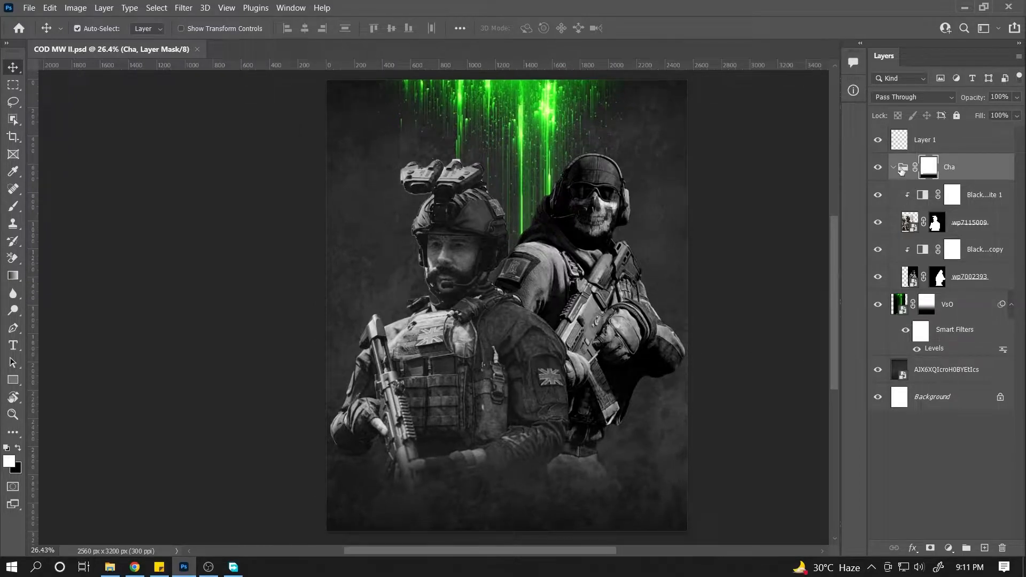
pyautogui.click(963, 282)
pyautogui.click(973, 252)
pyautogui.hotkey('ctrl', 'shift', 'alt', 'n')
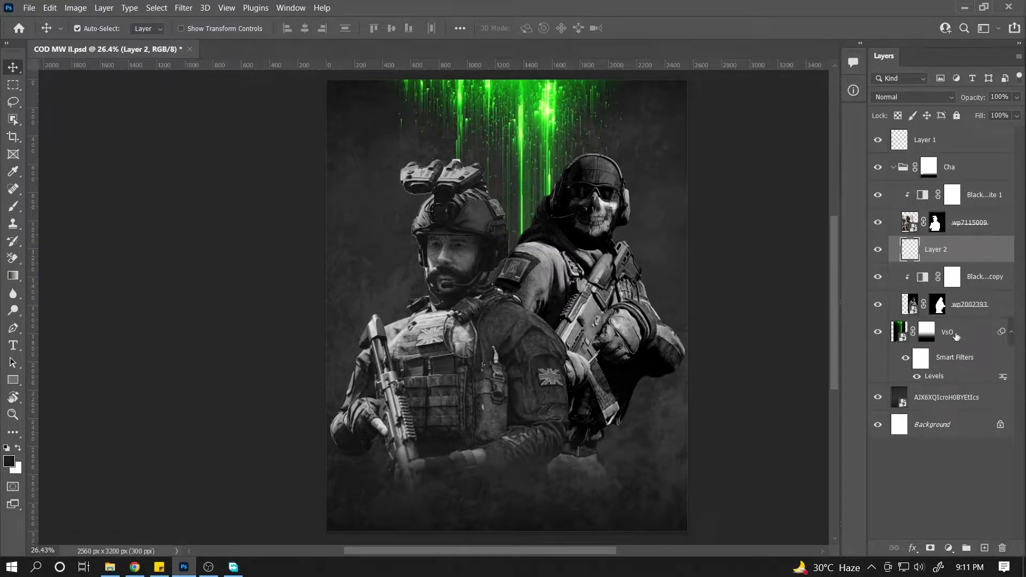
pyautogui.press('b')
pyautogui.keyDown('alt'); pyautogui.click(528, 91); pyautogui.keyUp('alt')
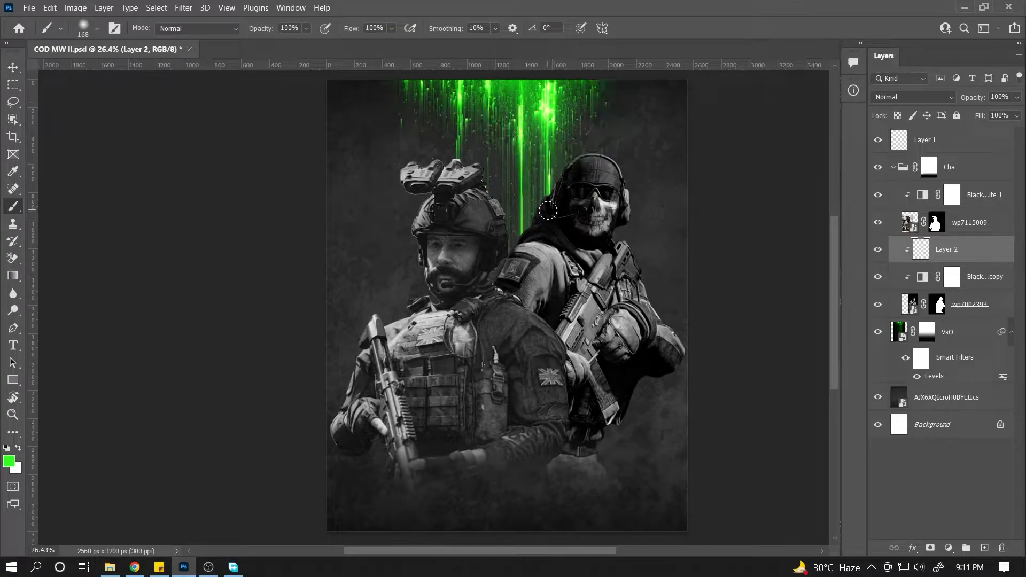
# - Paint faint green light on the rear soldier with a 700 px brush at 15% opacity and set the layer to Screen
pyautogui.press(']')
pyautogui.press(']')
pyautogui.moveTo(542, 183); pyautogui.dragTo(500, 244)
pyautogui.hotkey('ctrl', 'z')
pyautogui.click(900, 97)
pyautogui.click(302, 39)
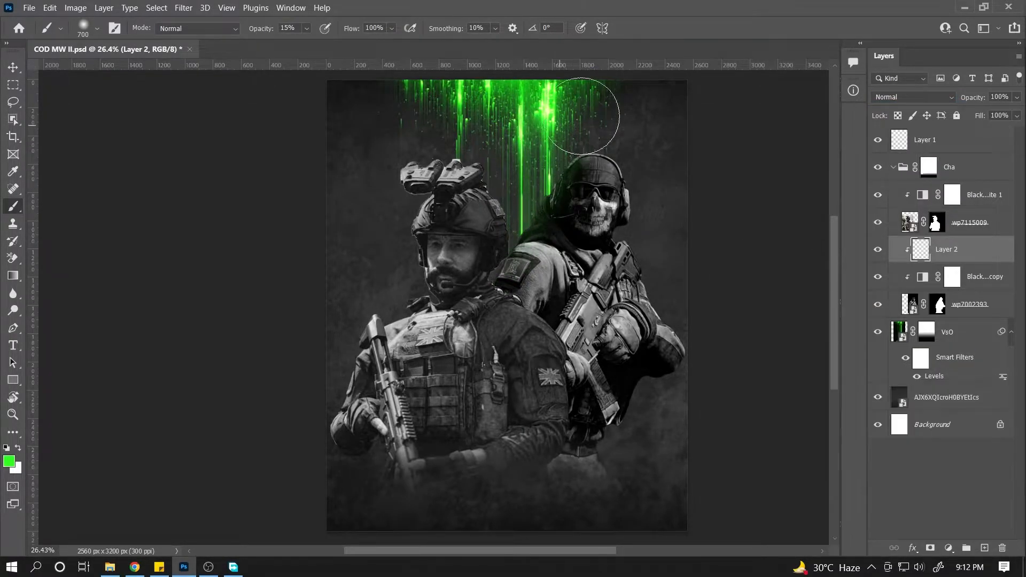
pyautogui.click(903, 98)
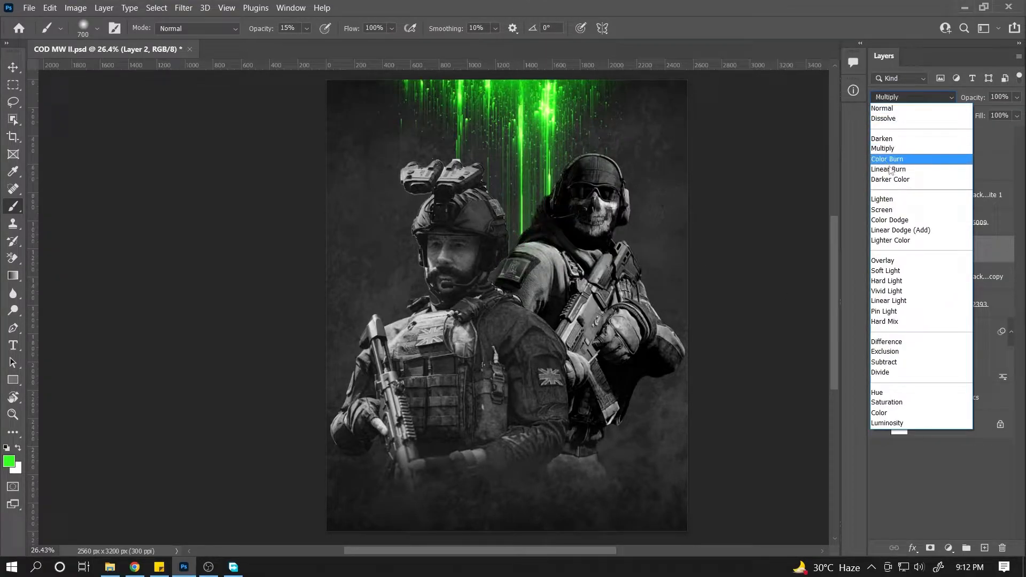
pyautogui.click(881, 209)
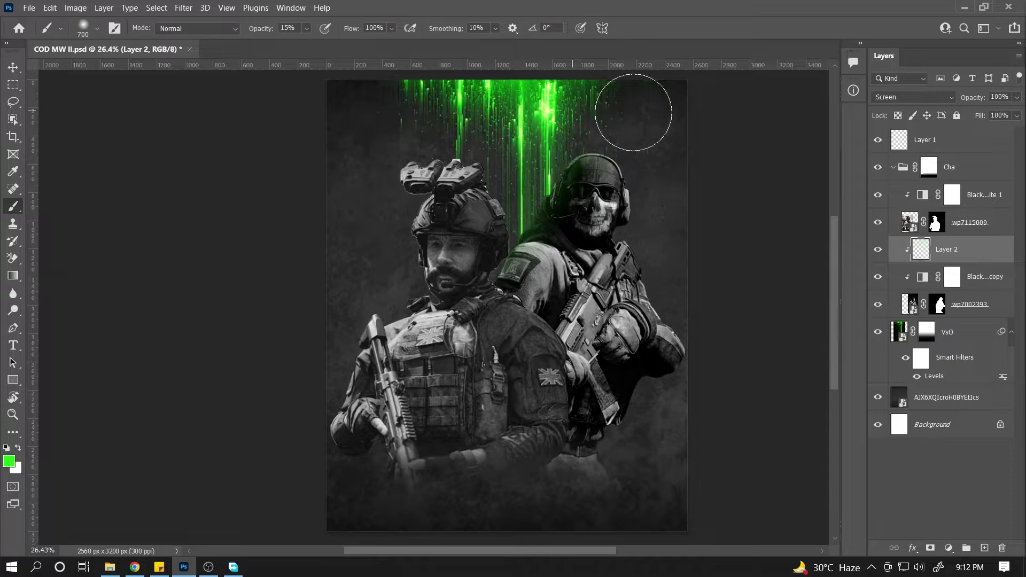
# - Add a clipped layer above the front soldier's Black & White adjustment, painted with green light on his helmet and blended as Screen
pyautogui.hotkey('ctrl', 'shift', 'alt', 'n')
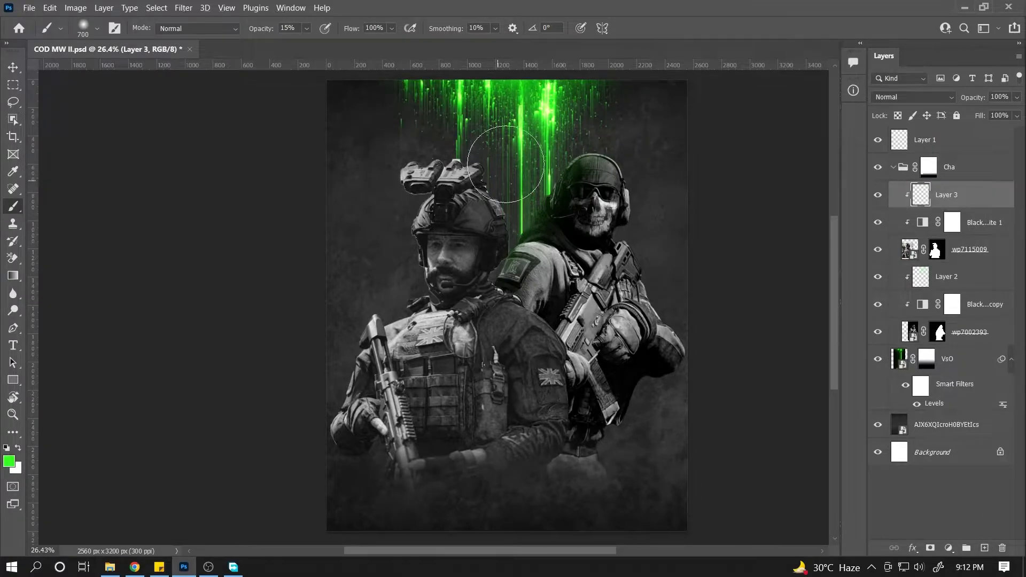
pyautogui.scroll(4, 523, 199)
pyautogui.moveTo(532, 185)
pyautogui.mouseDown()
pyautogui.moveTo(503, 148)
pyautogui.moveTo(537, 347)
pyautogui.mouseUp()
pyautogui.click(903, 96)
pyautogui.click(717, 158)
pyautogui.click(914, 96)
pyautogui.click(902, 204)
pyautogui.scroll(2, 655, 291)
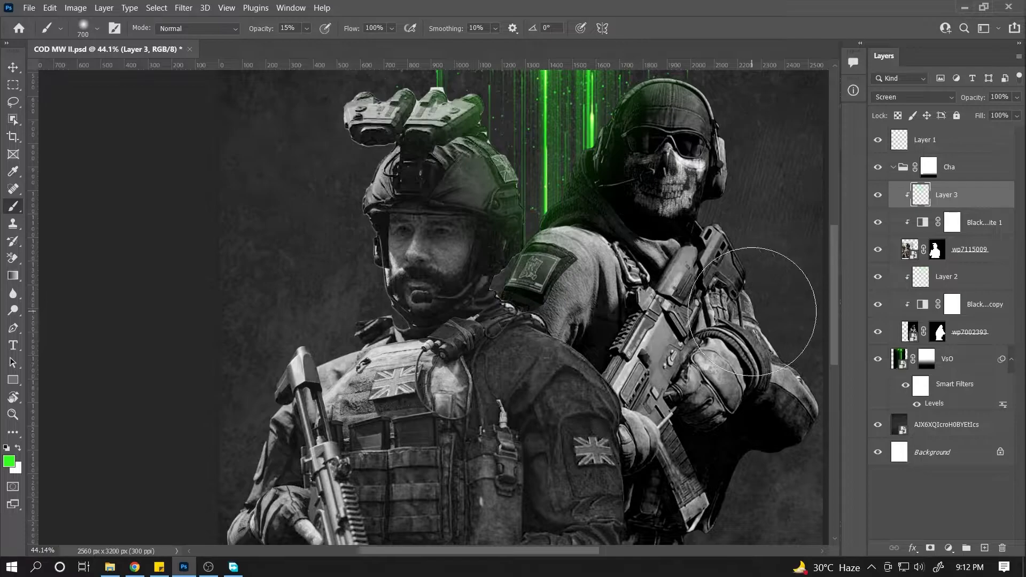
# - Build up the green light on both soldiers using their clipped Screen layers, and save the document
pyautogui.moveTo(752, 311); pyautogui.dragTo(710, 389)
pyautogui.moveTo(440, 335); pyautogui.dragTo(640, 217)
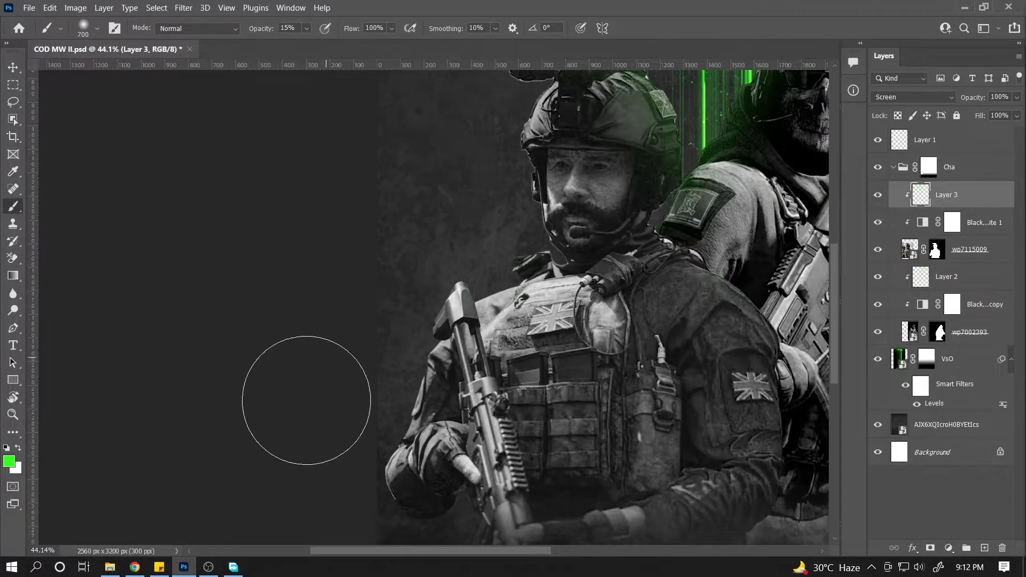
pyautogui.moveTo(417, 252); pyautogui.dragTo(377, 306)
pyautogui.moveTo(397, 130); pyautogui.dragTo(311, 279)
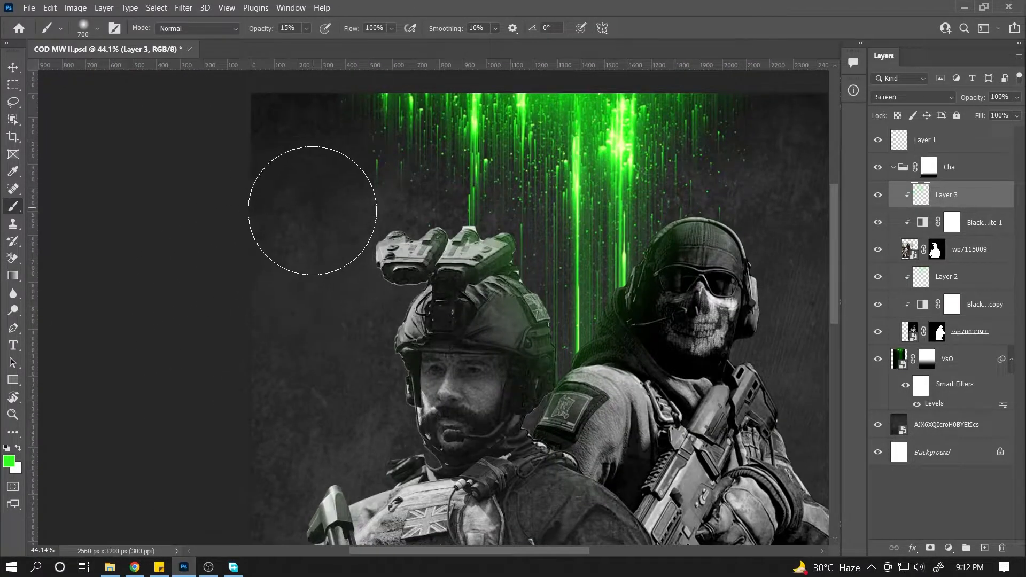
pyautogui.moveTo(341, 351); pyautogui.dragTo(144, 340)
pyautogui.click(946, 277)
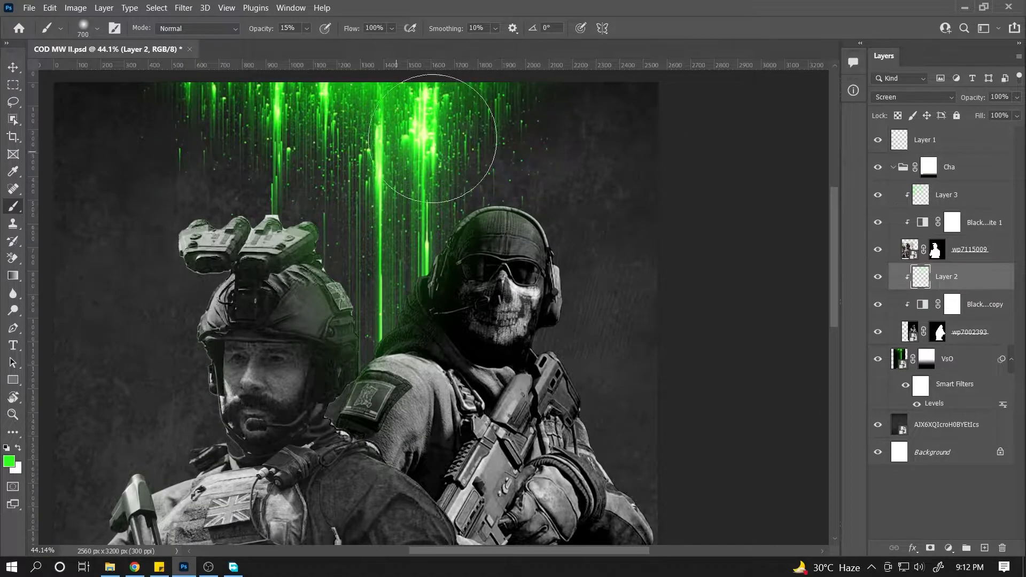
pyautogui.click(926, 189)
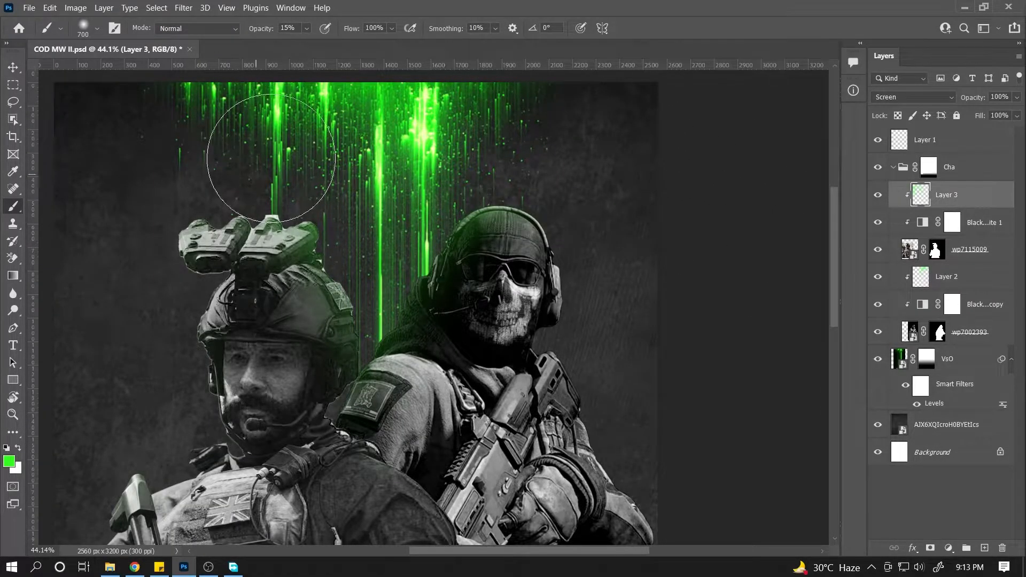
pyautogui.hotkey('ctrl', '0')
pyautogui.hotkey('ctrl', 's')
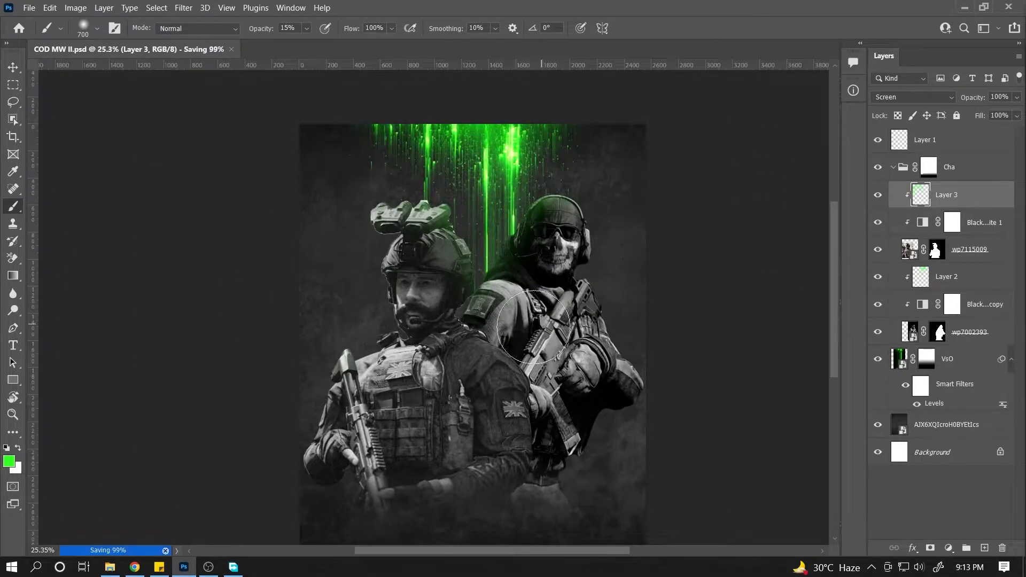
# - Collapse the Cha group and delete Layer 1 above it
pyautogui.click(14, 68)
pyautogui.scroll(-3, 493, 409)
pyautogui.click(893, 167)
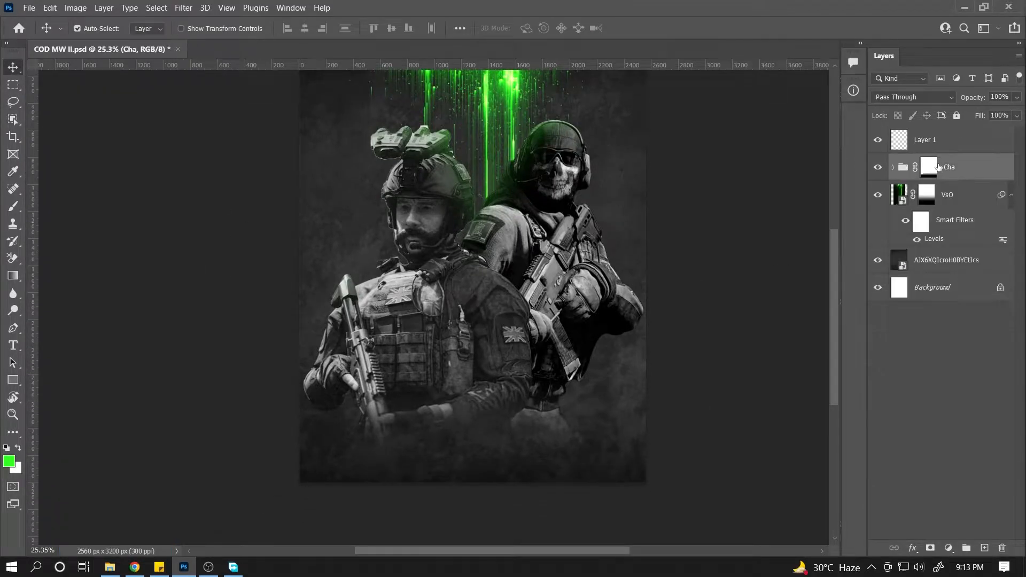
pyautogui.click(925, 140)
pyautogui.press('Delete')
# - Place the Call-Of-Duty-Modern-Warfare-2-Lo-1024x576 logo image from the Images folder in File Explorer into the poster
pyautogui.click(110, 567)
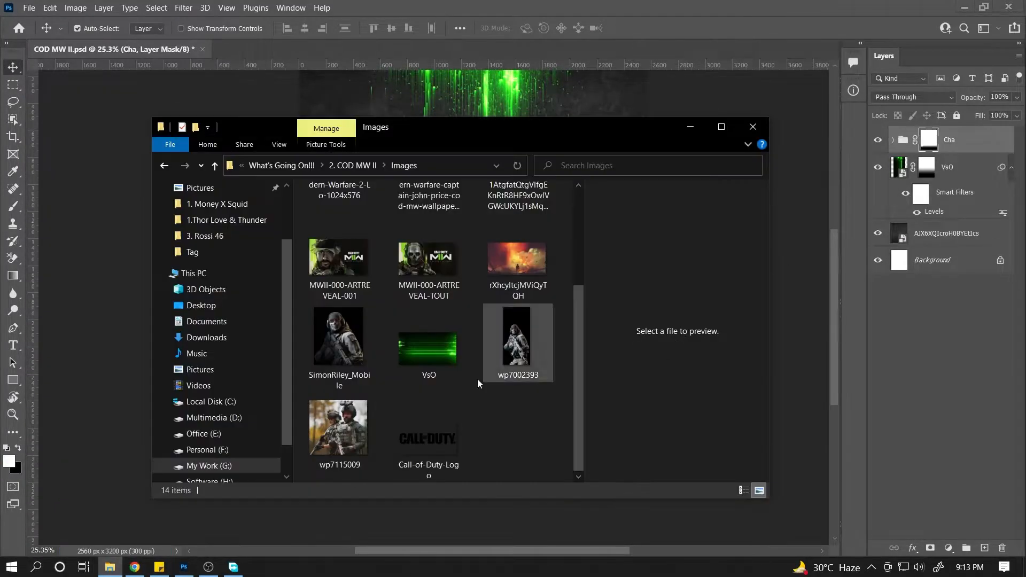
pyautogui.click(431, 352)
pyautogui.scroll(2, 432, 353)
pyautogui.click(503, 240)
pyautogui.scroll(-2, 412, 299)
pyautogui.scroll(1, 374, 347)
pyautogui.moveTo(339, 229); pyautogui.dragTo(133, 237)
pyautogui.moveTo(484, 333); pyautogui.dragTo(525, 332)
pyautogui.press('Return')
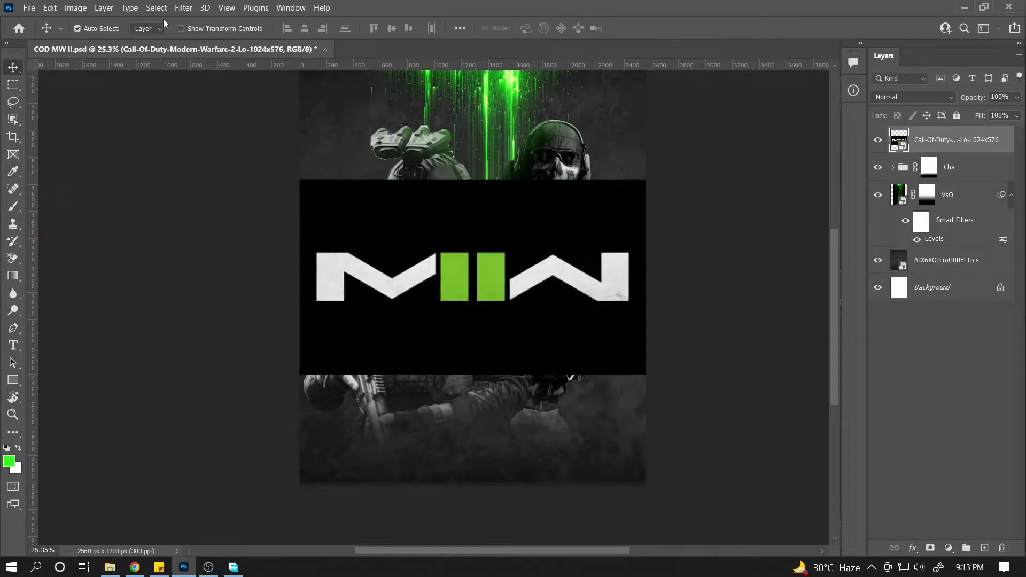
# - Select the logo's black background using Color Range with fuzziness 100 and hide it with a layer mask
pyautogui.click(156, 8)
pyautogui.click(160, 130)
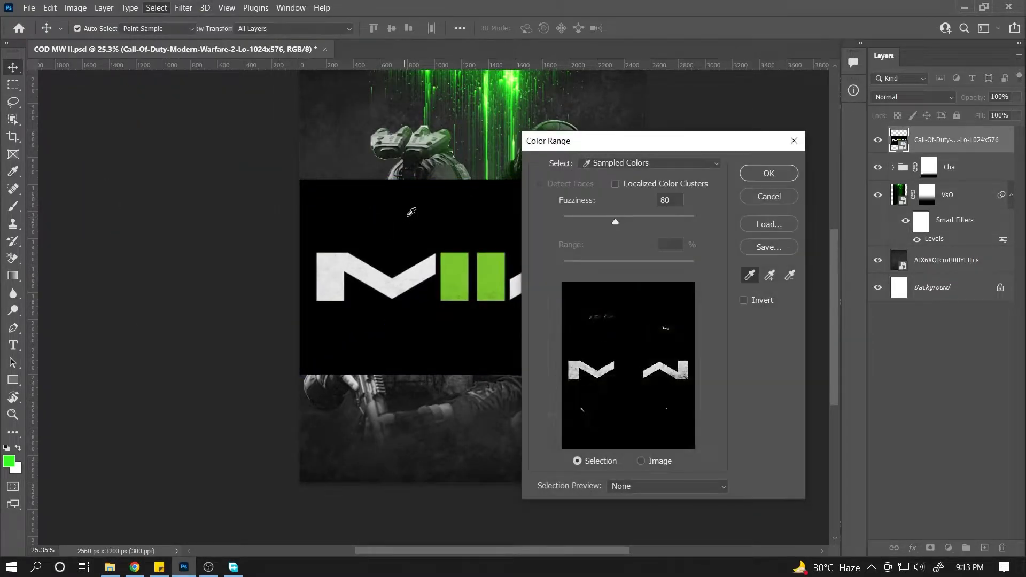
pyautogui.write('100')
pyautogui.click(779, 178)
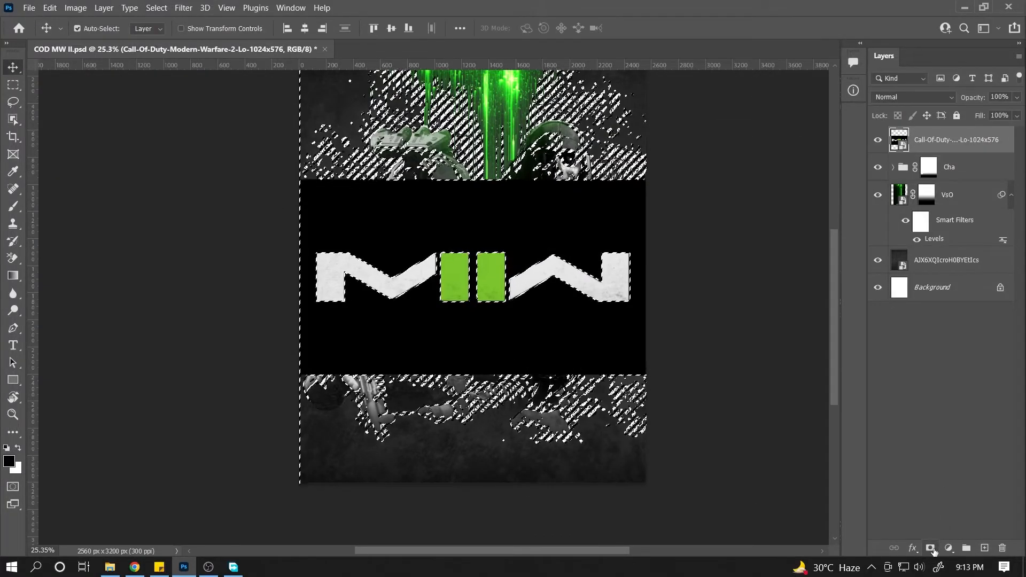
pyautogui.keyDown('alt'); pyautogui.click(930, 548); pyautogui.keyUp('alt')
pyautogui.rightClick(959, 142)
pyautogui.click(811, 20)
pyautogui.press('Escape')
# - Move the MW II logo to the bottom center of the poster and scale it down to about 1340 px wide
pyautogui.moveTo(495, 281); pyautogui.dragTo(492, 438)
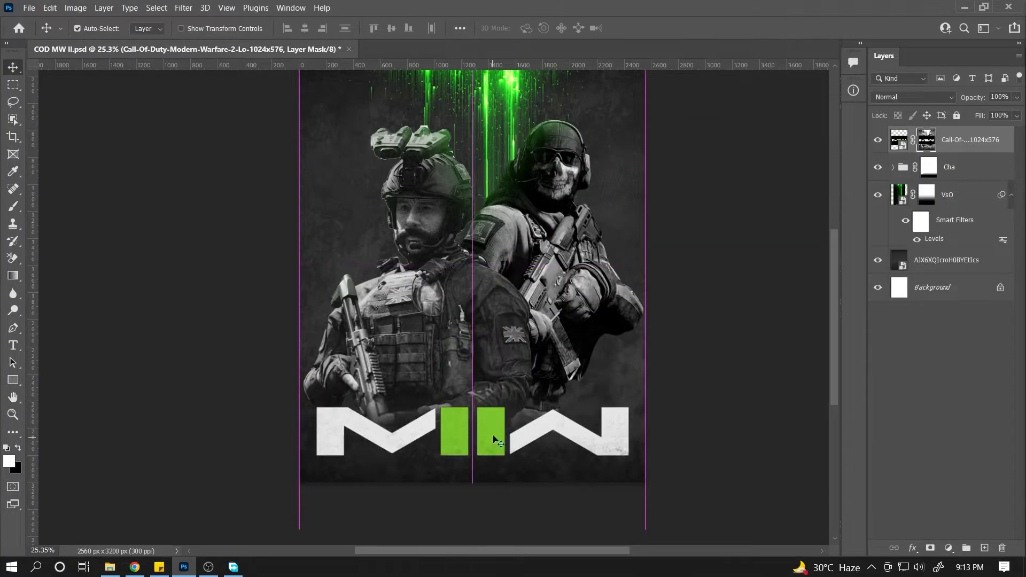
pyautogui.click(459, 29)
pyautogui.click(496, 149)
pyautogui.click(492, 172)
pyautogui.click(419, 64)
pyautogui.click(558, 421)
pyautogui.hotkey('ctrl', 't')
pyautogui.moveTo(647, 528); pyautogui.dragTo(580, 475)
pyautogui.moveTo(553, 429); pyautogui.dragTo(554, 445)
pyautogui.press('Return')
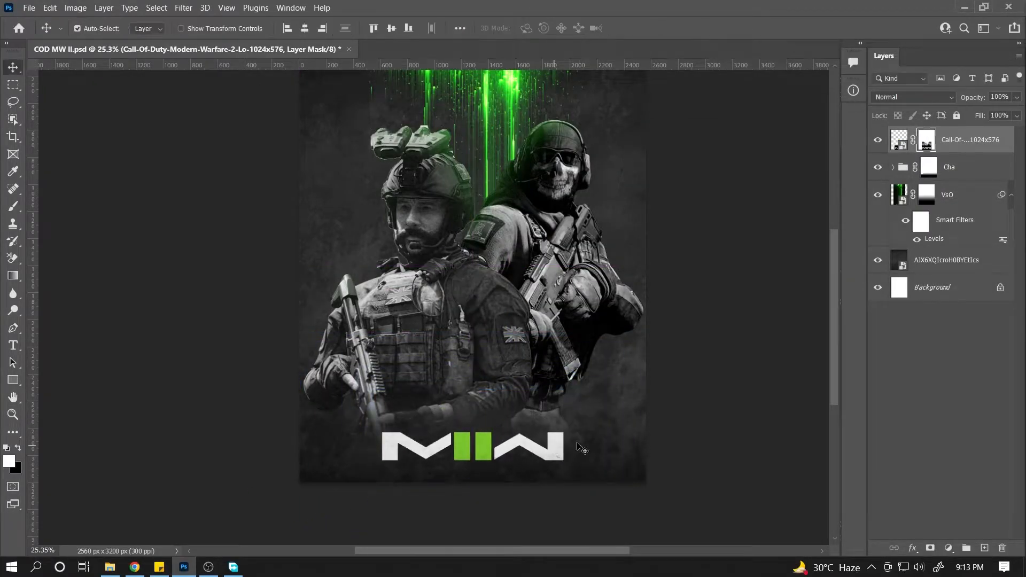
# - Nudge the Cha group of soldiers up about 180 px and save the document
pyautogui.scroll(-4, 575, 350)
pyautogui.scroll(3, 575, 349)
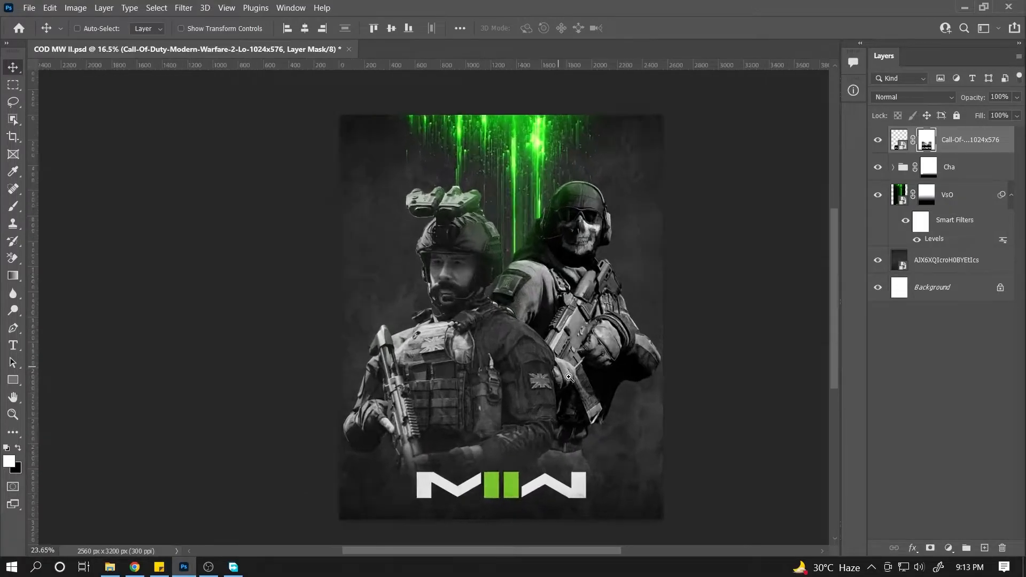
pyautogui.click(957, 168)
pyautogui.hotkey('shift', 'Up')
pyautogui.hotkey('shift', 'Up')
pyautogui.hotkey('shift', 'Up')
pyautogui.hotkey('shift', 'Up')
pyautogui.hotkey('shift', 'Up')
pyautogui.hotkey('shift', 'Up')
pyautogui.hotkey('shift', 'Up')
pyautogui.hotkey('shift', 'Up')
pyautogui.hotkey('shift', 'Up')
pyautogui.hotkey('shift', 'Up')
pyautogui.hotkey('shift', 'Up')
pyautogui.hotkey('shift', 'Up')
pyautogui.hotkey('shift', 'Up')
pyautogui.hotkey('shift', 'Up')
pyautogui.hotkey('shift', 'Up')
pyautogui.hotkey('shift', 'Up')
pyautogui.hotkey('shift', 'Up')
pyautogui.hotkey('shift', 'Up')
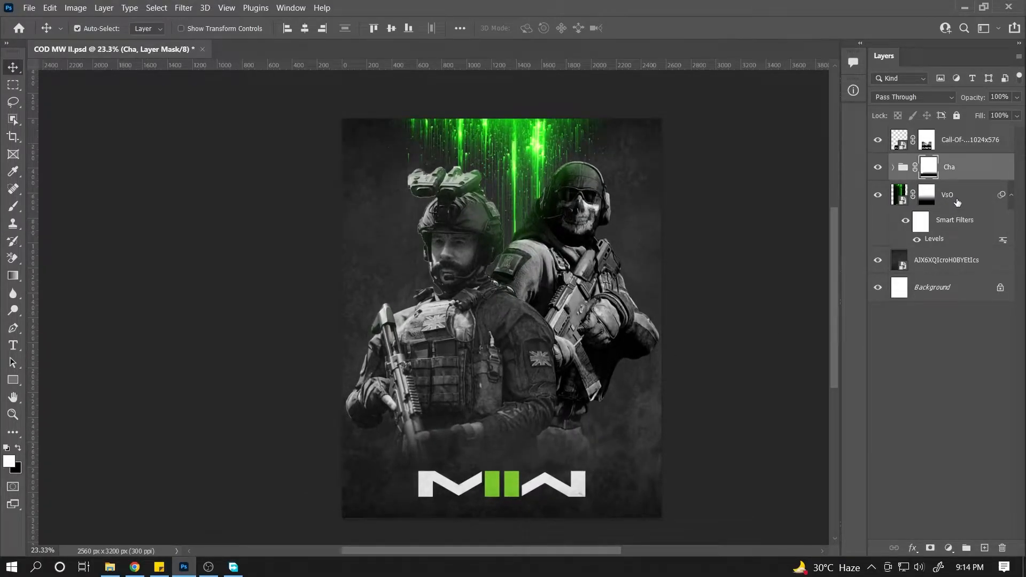
pyautogui.hotkey('ctrl', 's')
# - Place Call-of-Duty-Logo from the Images folder, scaled down and centered just above the MW II logo
pyautogui.click(110, 567)
pyautogui.scroll(-2, 481, 369)
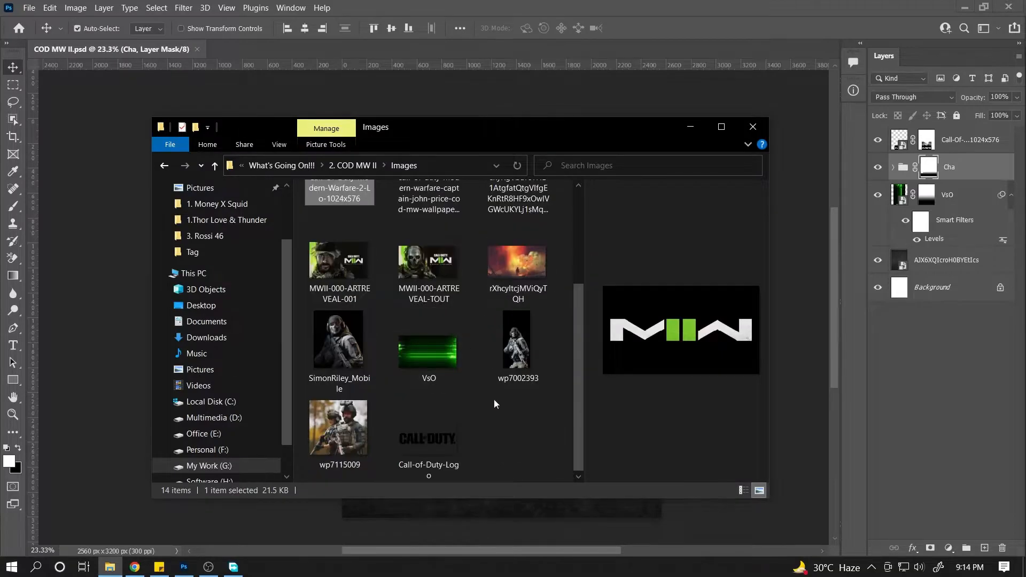
pyautogui.moveTo(428, 436); pyautogui.dragTo(133, 435)
pyautogui.moveTo(662, 410); pyautogui.dragTo(568, 357)
pyautogui.moveTo(557, 321); pyautogui.dragTo(558, 460)
pyautogui.moveTo(568, 496); pyautogui.dragTo(559, 490)
pyautogui.press('Return')
# - Apply a white ffffff Color Overlay to the Call of Duty logo
pyautogui.rightClick(943, 167)
pyautogui.click(790, 11)
pyautogui.click(820, 192)
pyautogui.write('ffffff')
pyautogui.press('Return')
pyautogui.click(970, 169)
# - Scale the Call of Duty lettering down to about 615 px wide around its center
pyautogui.keyDown('ctrl'); pyautogui.click(539, 458); pyautogui.keyUp('ctrl')
pyautogui.keyDown('ctrl'); pyautogui.click(539, 458); pyautogui.keyUp('ctrl')
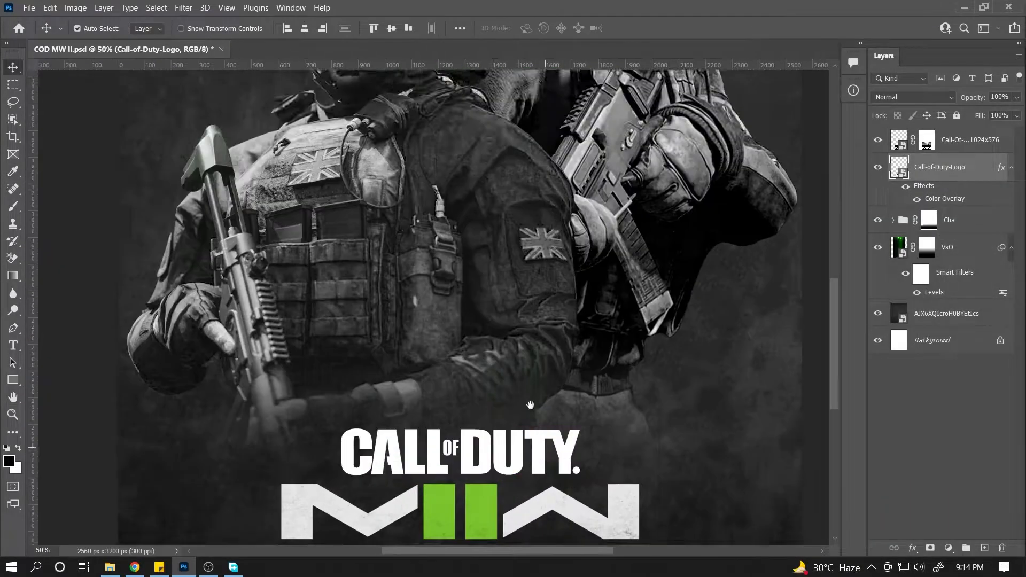
pyautogui.moveTo(521, 474); pyautogui.dragTo(535, 362)
pyautogui.hotkey('ctrl', 't')
pyautogui.moveTo(599, 411); pyautogui.dragTo(564, 388)
pyautogui.press('Return')
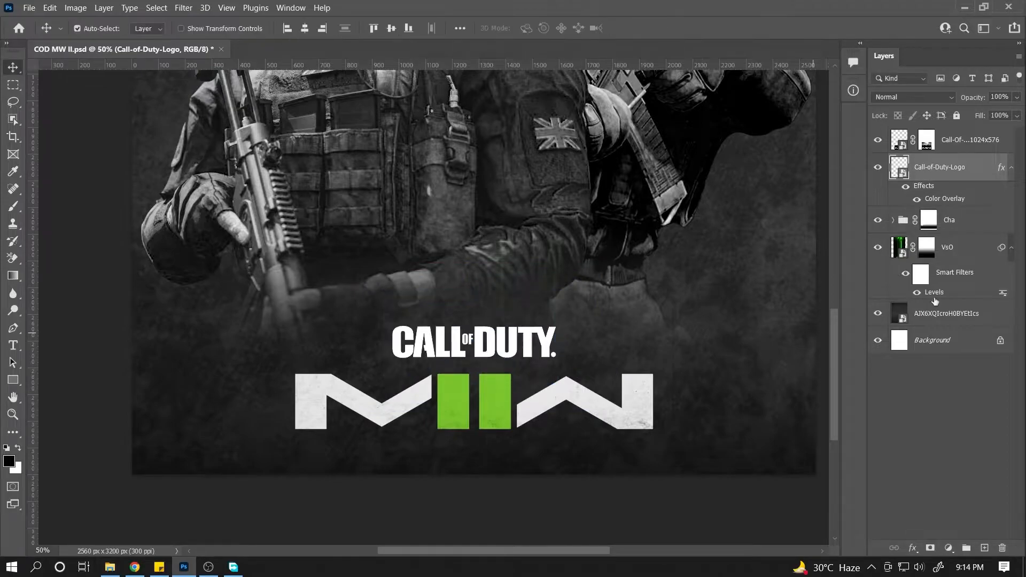
# - Nudge the MW II logo up about 40 px to sit close beneath the Call of Duty logo
pyautogui.click(952, 150)
pyautogui.hotkey('shift', 'Up')
pyautogui.hotkey('shift', 'Up')
pyautogui.hotkey('shift', 'Up')
pyautogui.hotkey('shift', 'Up')
pyautogui.hotkey('ctrl', 't')
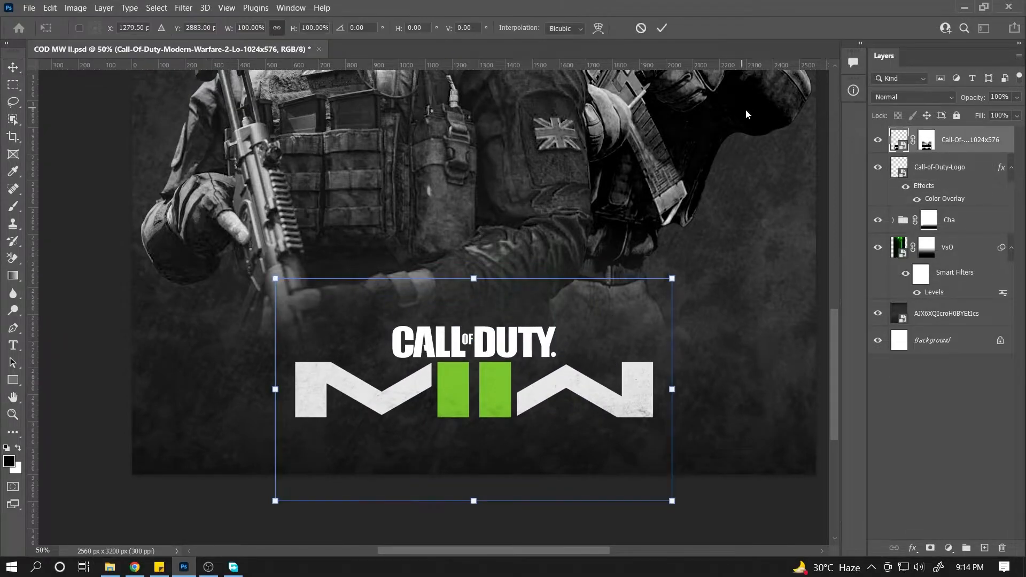
pyautogui.click(638, 31)
# - Move the Call-of-Duty-Logo layer above the MW II logo layer, enlarge it to about 693 px wide and save
pyautogui.moveTo(941, 167); pyautogui.dragTo(943, 129)
pyautogui.hotkey('ctrl', 't')
pyautogui.moveTo(558, 293); pyautogui.dragTo(568, 287)
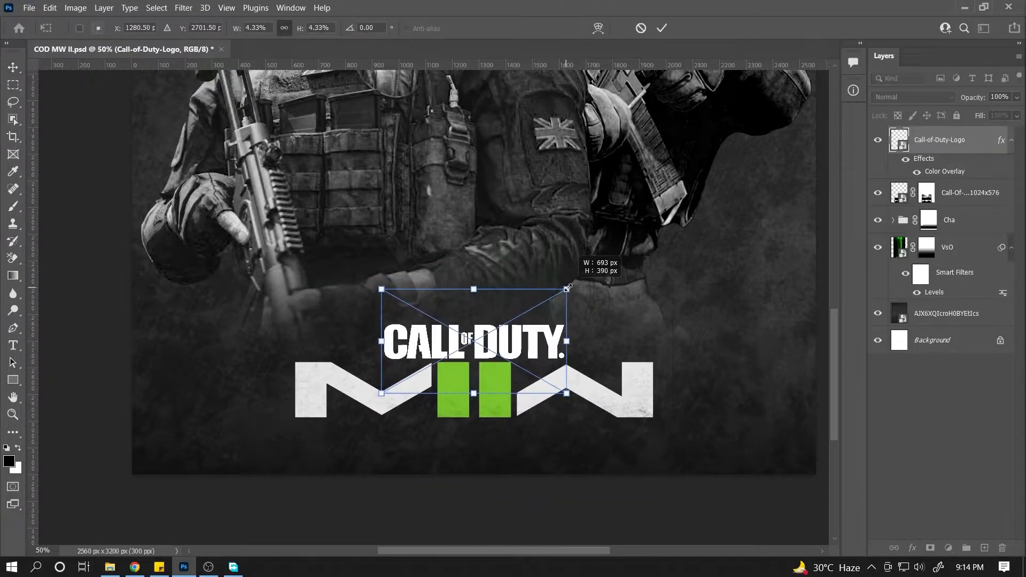
pyautogui.press('Return')
pyautogui.hotkey('ctrl', 's')
# - Collapse the Call of Duty logo's effects list, hide both logo layers and save the document
pyautogui.moveTo(525, 320); pyautogui.dragTo(538, 278)
pyautogui.moveTo(552, 342); pyautogui.dragTo(543, 361)
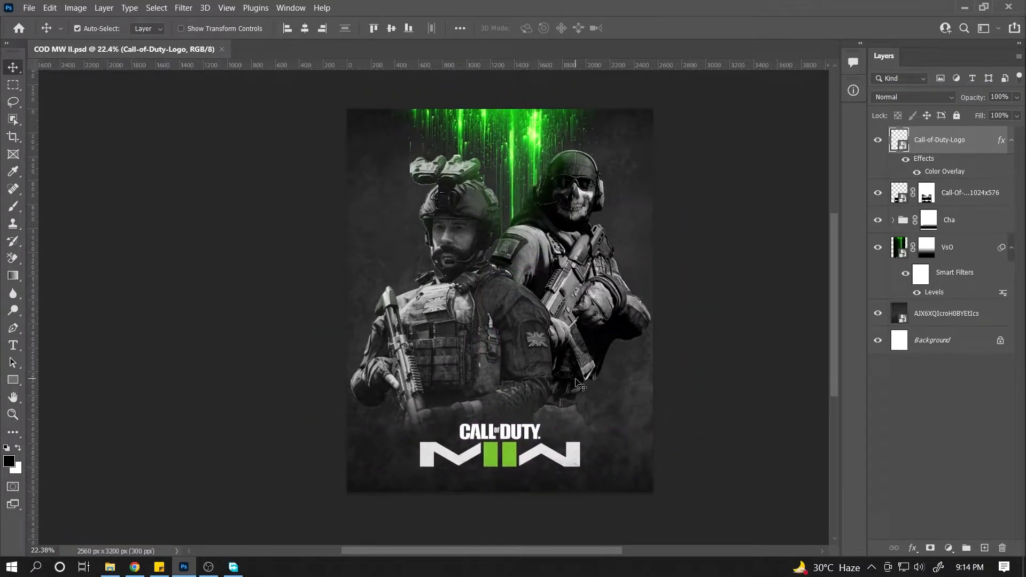
pyautogui.click(1010, 140)
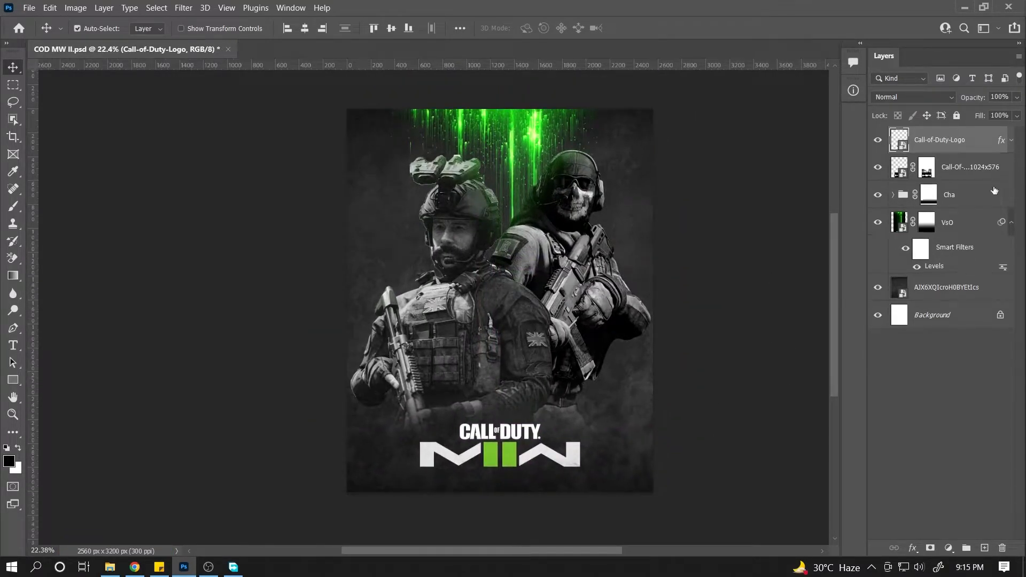
pyautogui.click(877, 168)
pyautogui.hotkey('ctrl', 's')
# - Sample a lighter green from the light streaks and paint it near the front soldier's helmet on Layer 3 in the Cha group
pyautogui.click(892, 195)
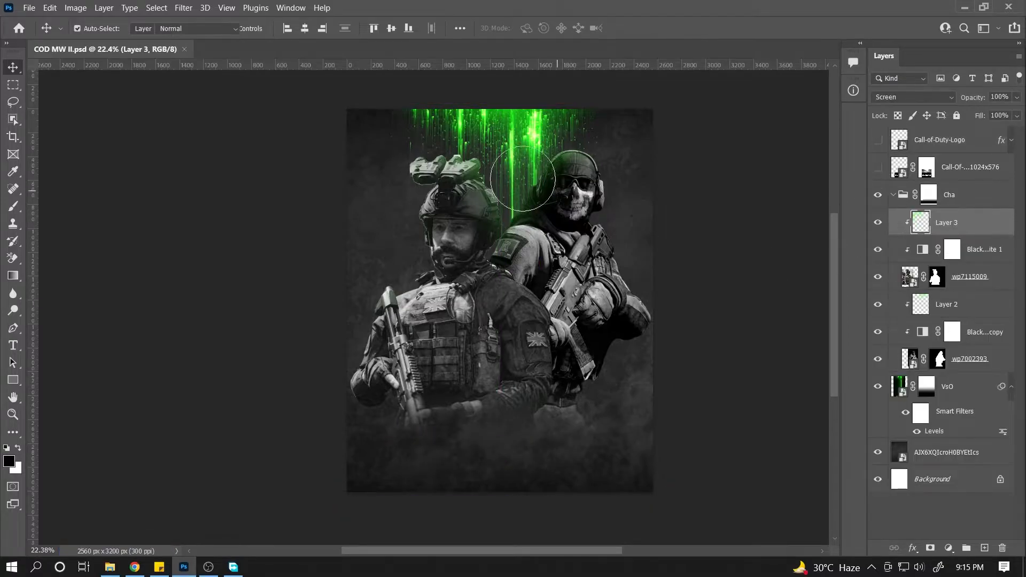
pyautogui.press('b')
pyautogui.scroll(3, 501, 171)
pyautogui.keyDown('alt'); pyautogui.click(552, 129); pyautogui.keyUp('alt')
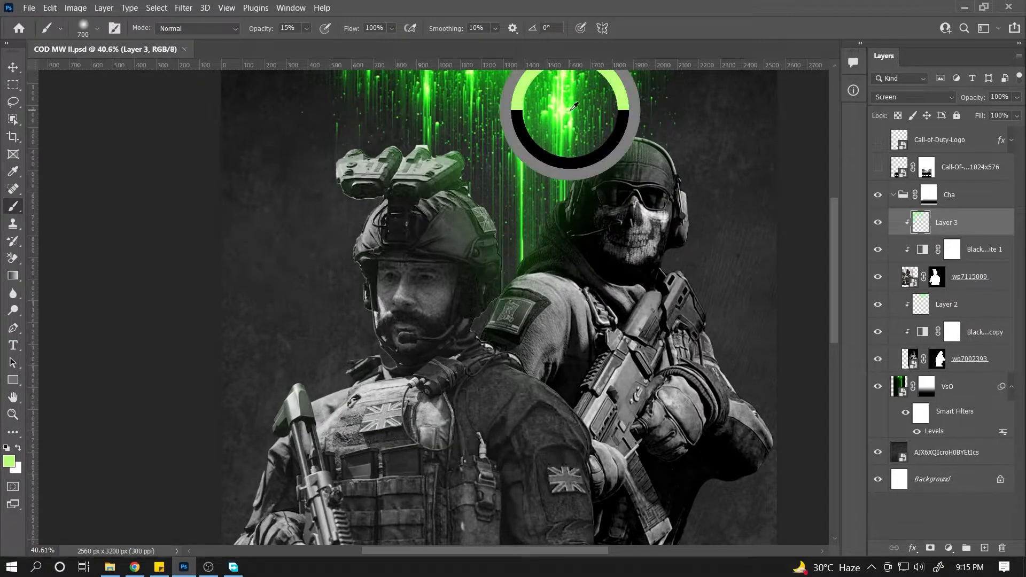
pyautogui.moveTo(533, 230); pyautogui.dragTo(561, 277)
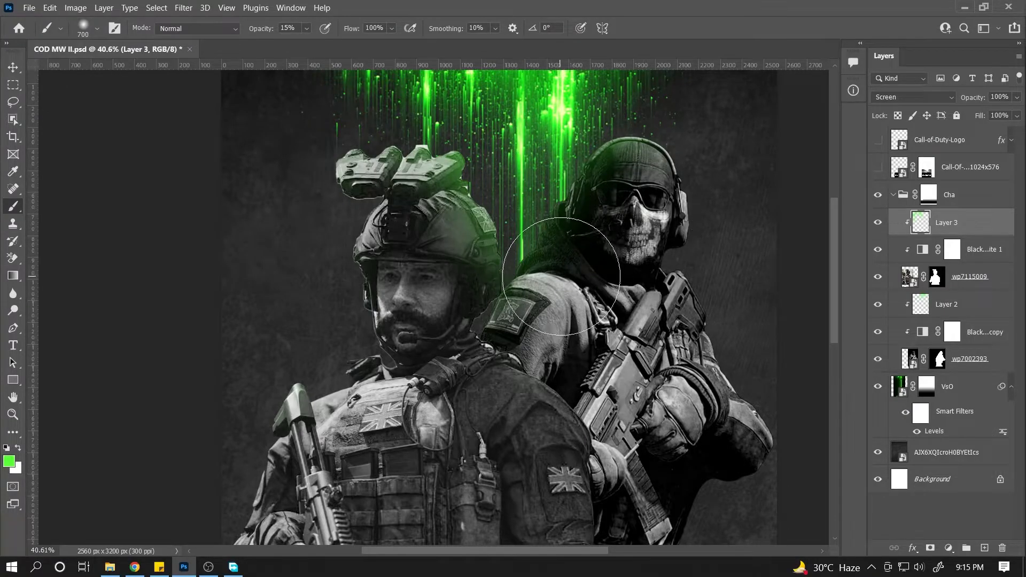
# - Enlarge the brush to 1500 px and paint a broad green glow over the front soldier's shoulder and arm
pyautogui.press(']')
pyautogui.press(']')
pyautogui.press(']')
pyautogui.press(']')
pyautogui.press(']')
pyautogui.press(']')
pyautogui.press(']')
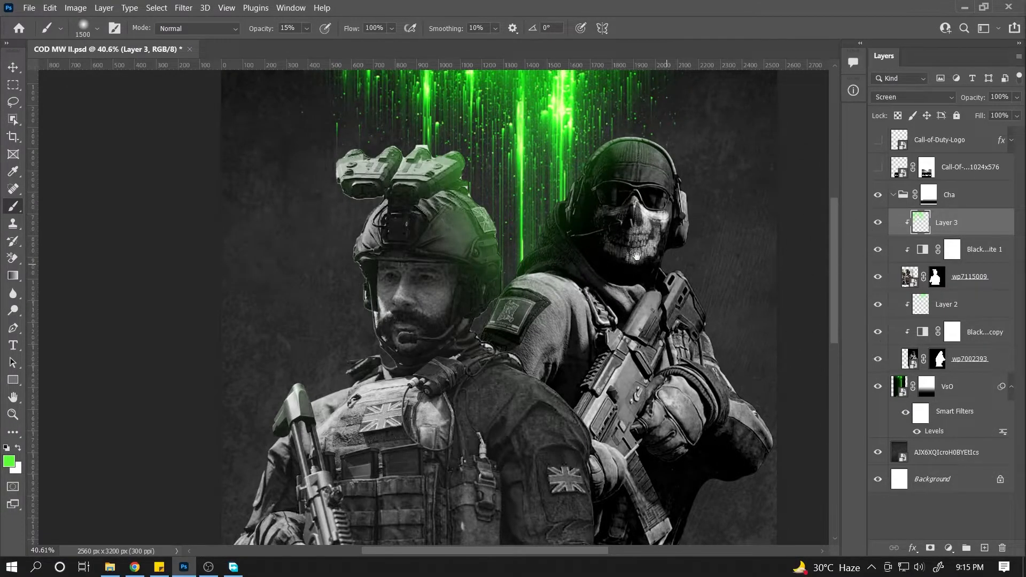
pyautogui.moveTo(604, 336); pyautogui.dragTo(588, 321)
pyautogui.click(582, 320)
pyautogui.moveTo(799, 293); pyautogui.dragTo(714, 271)
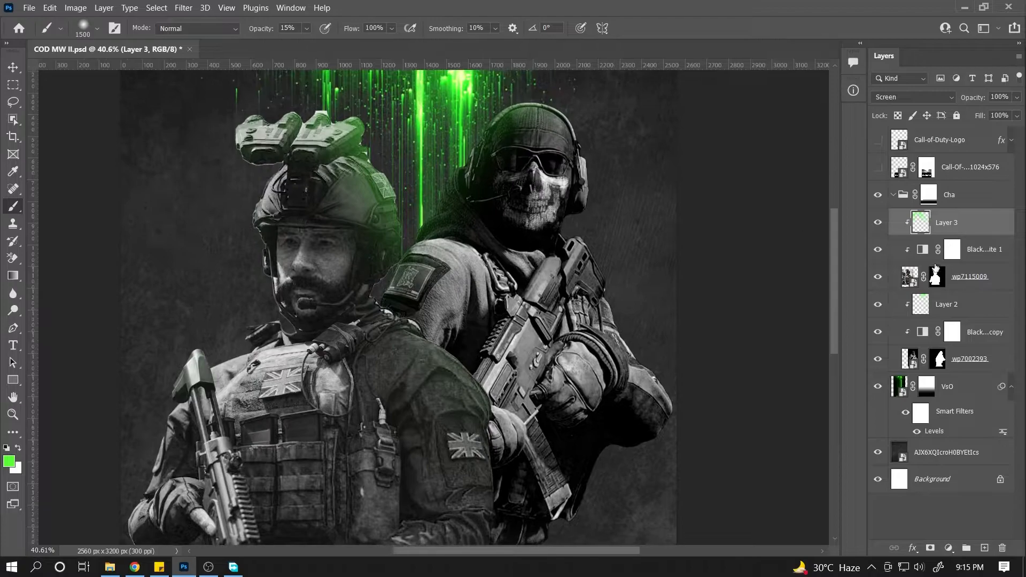
# - Paint a broad green glow over the rear soldier's head and shoulder on Layer 2 and save the document
pyautogui.click(922, 307)
pyautogui.scroll(2, 367, 92)
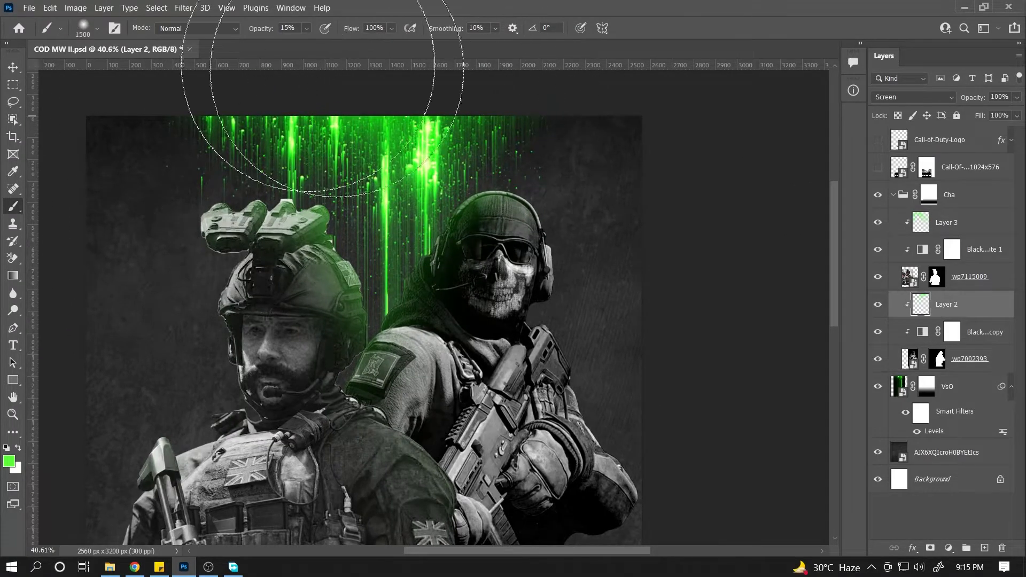
pyautogui.scroll(3, 573, 251)
pyautogui.moveTo(469, 241); pyautogui.dragTo(444, 282)
pyautogui.hotkey('ctrl', 's')
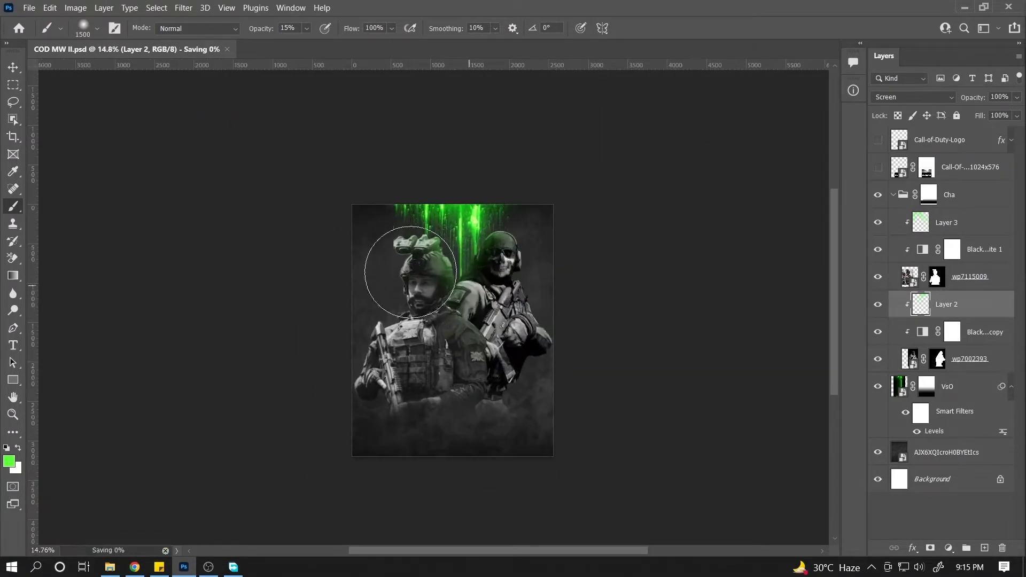
pyautogui.click(13, 68)
pyautogui.moveTo(399, 253); pyautogui.dragTo(441, 238)
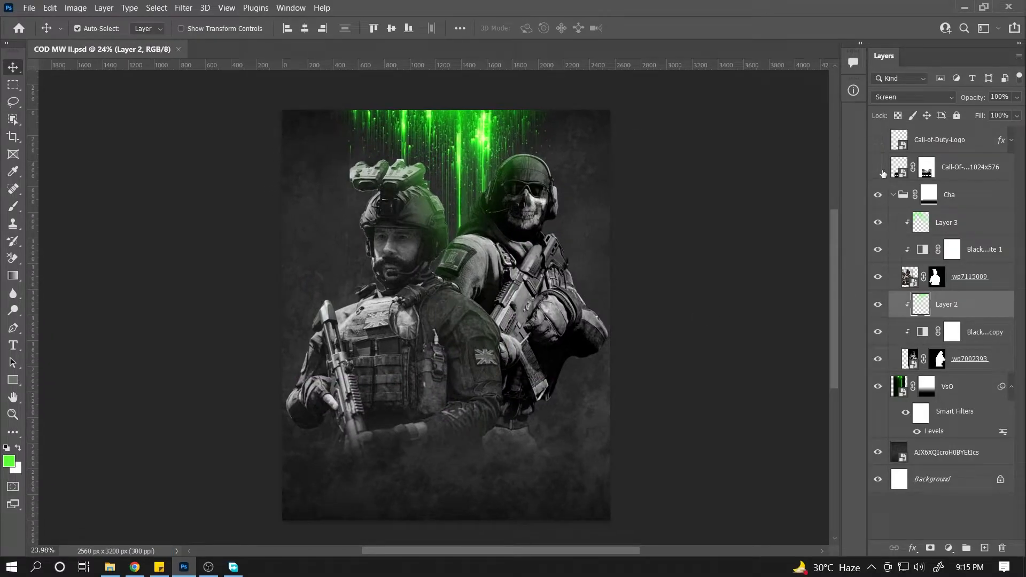
# - Add a new layer clipped above wp7115009 in the Cha group and paint soft black shading over the front soldier's arm
pyautogui.click(892, 196)
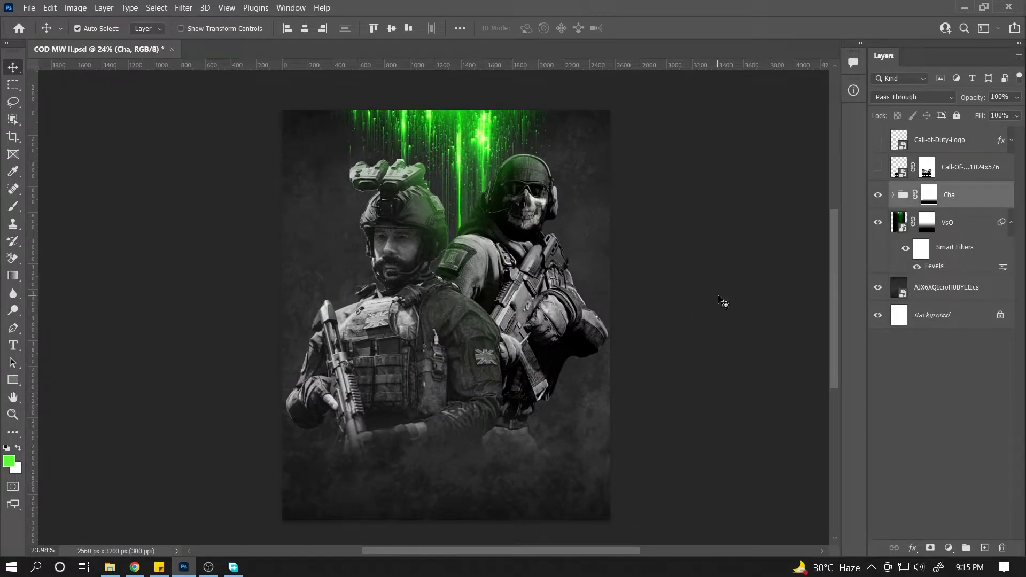
pyautogui.click(892, 196)
pyautogui.click(969, 276)
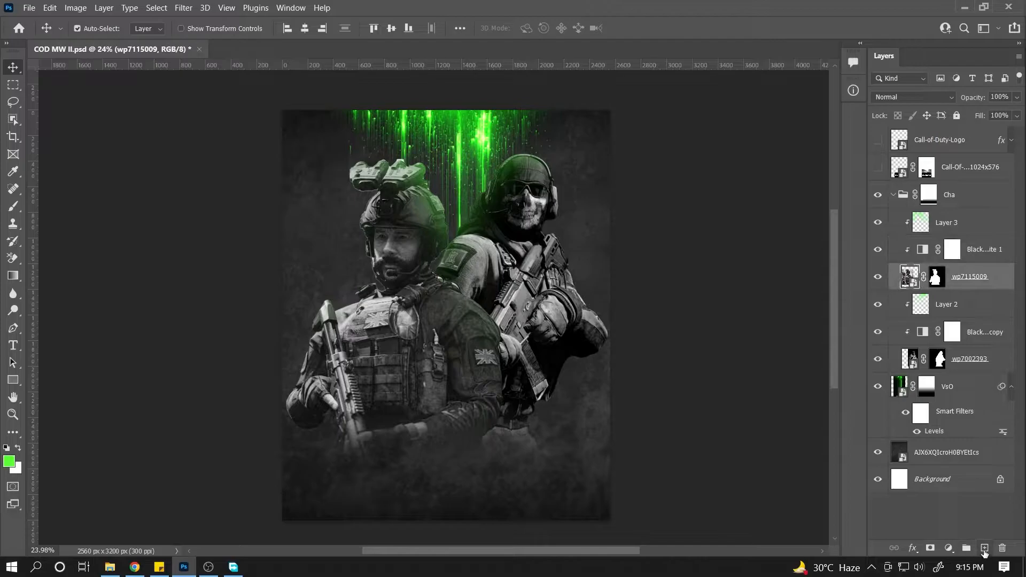
pyautogui.click(984, 548)
pyautogui.press('b')
pyautogui.scroll(1, 542, 323)
pyautogui.press('d')
pyautogui.moveTo(572, 309)
pyautogui.mouseDown()
pyautogui.moveTo(549, 240)
pyautogui.moveTo(538, 424)
pyautogui.mouseUp()
# - Set the shading layer to Multiply, darken the front soldier's lower side further with black and save
pyautogui.click(911, 98)
pyautogui.click(897, 135)
pyautogui.moveTo(603, 441)
pyautogui.mouseDown()
pyautogui.moveTo(655, 372)
pyautogui.moveTo(638, 482)
pyautogui.moveTo(664, 434)
pyautogui.mouseUp()
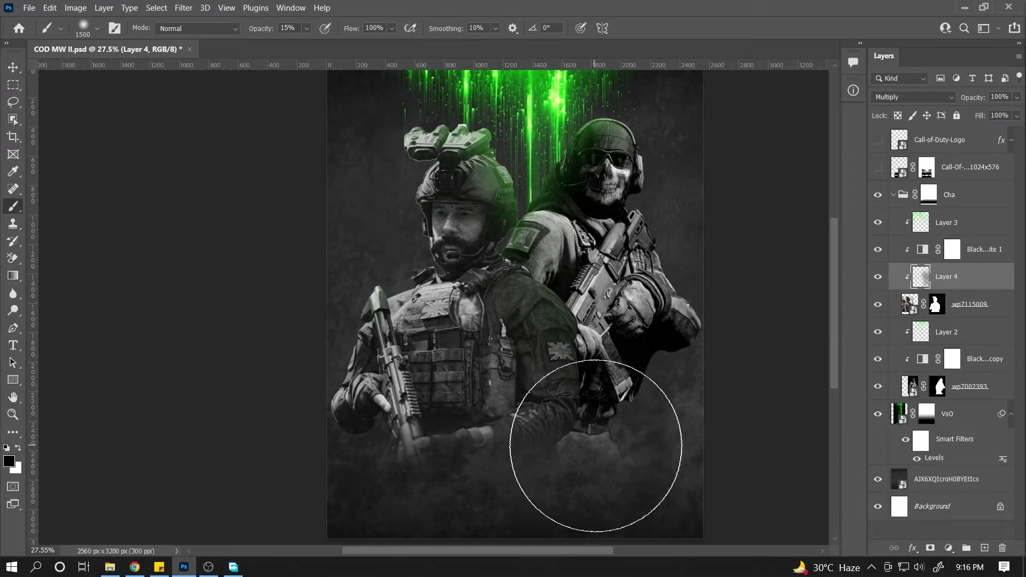
pyautogui.moveTo(577, 377); pyautogui.dragTo(543, 413)
pyautogui.hotkey('ctrl', 's')
# - Outline the bright gap at the side of the front soldier's helmet strap with the Pen tool, mask it out on wp7115009 and save
pyautogui.click(13, 67)
pyautogui.scroll(8, 588, 298)
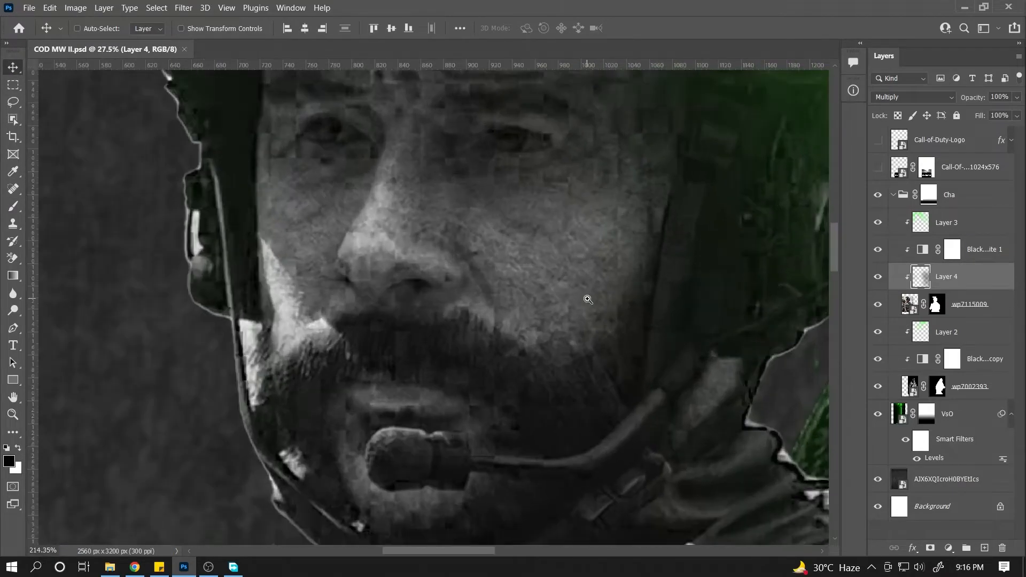
pyautogui.scroll(-3, 588, 297)
pyautogui.scroll(3, 588, 291)
pyautogui.click(315, 283)
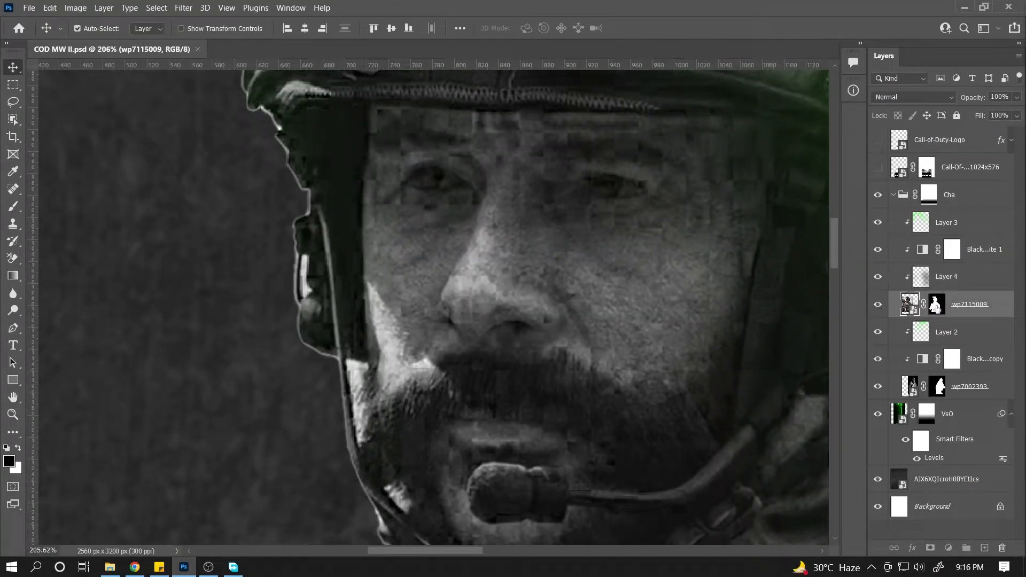
pyautogui.press('p')
pyautogui.scroll(4, 322, 267)
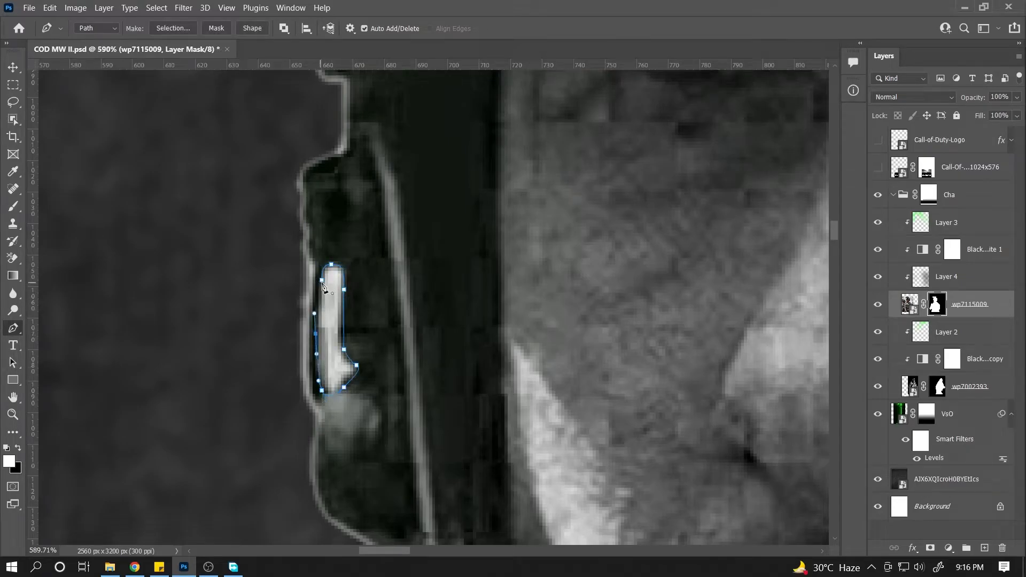
pyautogui.hotkey('shift', 'BackSpace')
pyautogui.click(618, 149)
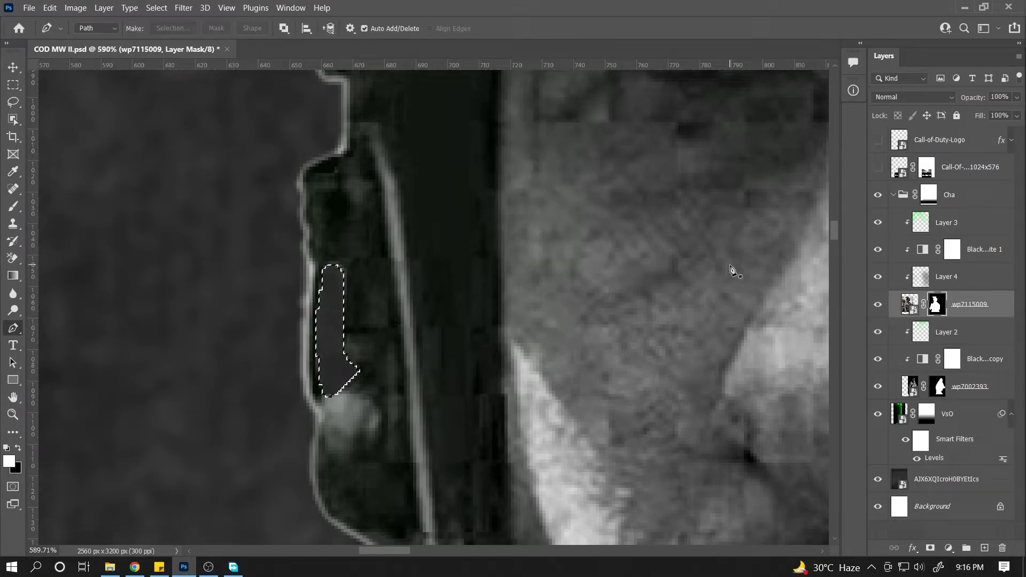
pyautogui.scroll(-10, 625, 265)
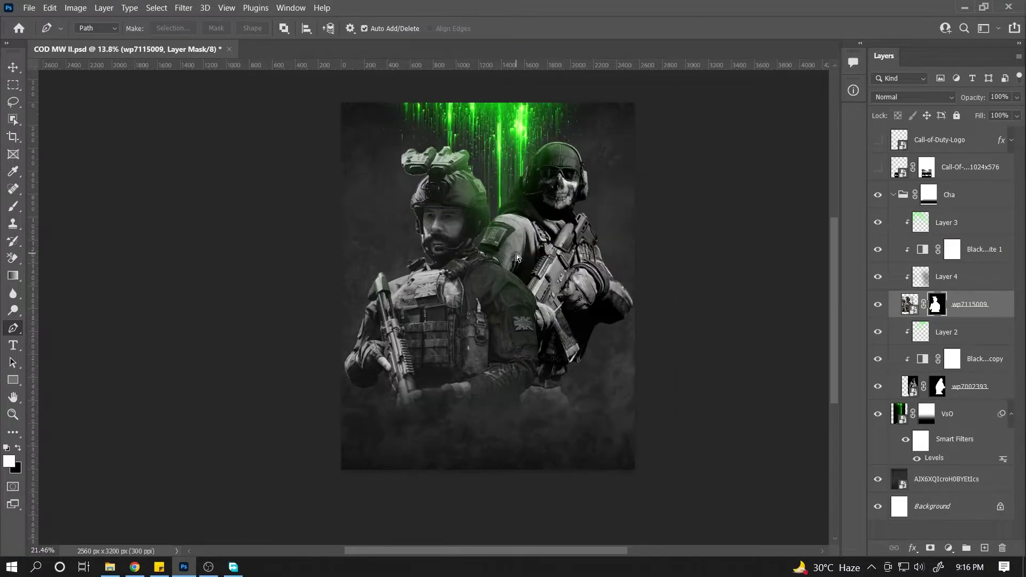
pyautogui.hotkey('ctrl', 's')
# - Fade the outer edges of the green light streaks on the VsO layer mask with a soft black 187 px brush at 100% opacity
pyautogui.click(497, 208)
pyautogui.scroll(5, 446, 158)
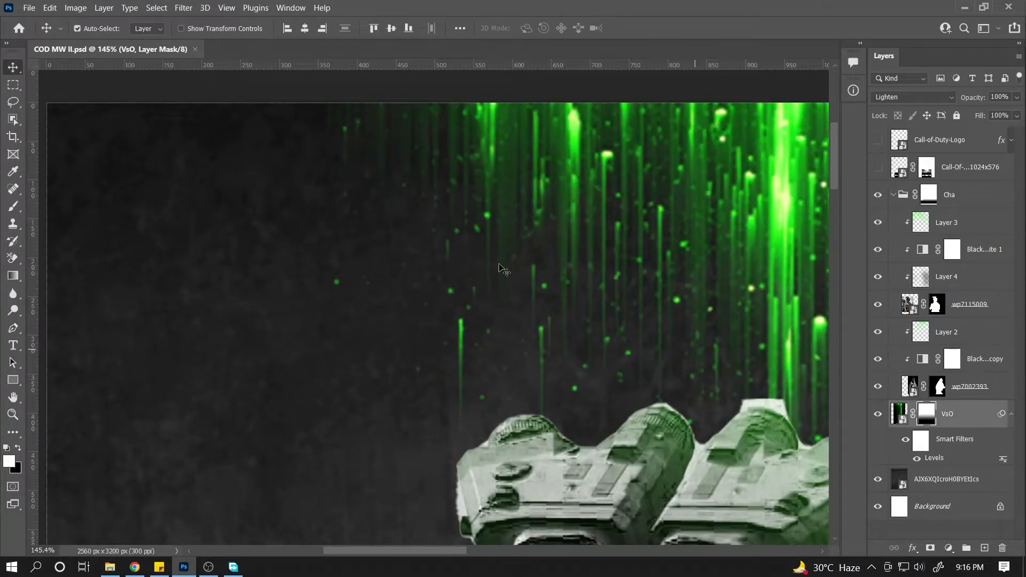
pyautogui.press('b')
pyautogui.rightClick(342, 138)
pyautogui.click(468, 175)
pyautogui.click(255, 364)
pyautogui.moveTo(628, 279)
pyautogui.mouseDown()
pyautogui.moveTo(403, 276)
pyautogui.moveTo(257, 299)
pyautogui.mouseUp()
pyautogui.moveTo(266, 32); pyautogui.dragTo(313, 33)
pyautogui.moveTo(475, 138); pyautogui.dragTo(324, 133)
pyautogui.press('x')
pyautogui.moveTo(80, 299); pyautogui.dragTo(493, 310)
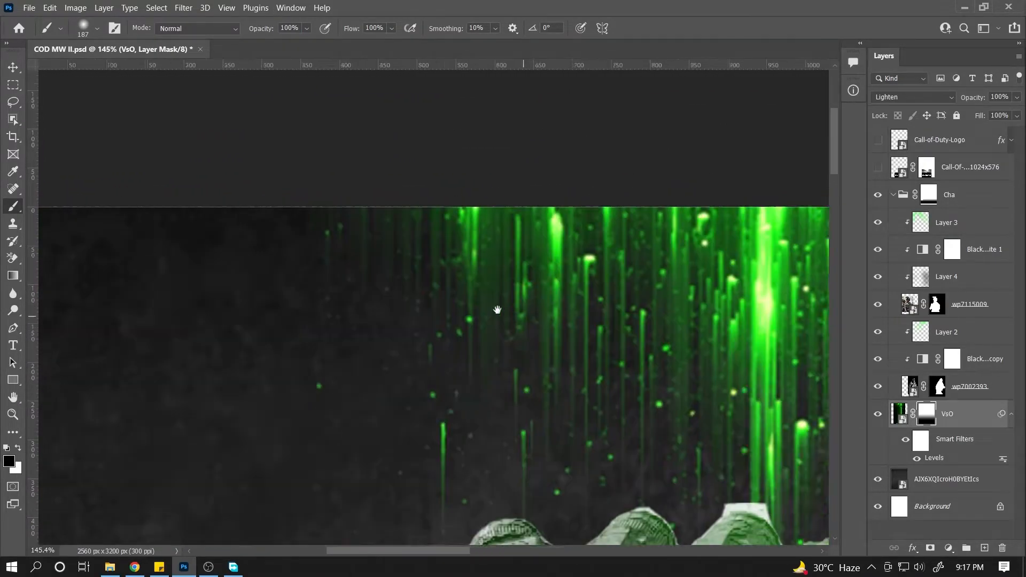
pyautogui.moveTo(367, 394); pyautogui.dragTo(321, 374)
pyautogui.click(953, 418)
pyautogui.hotkey('ctrl', 't')
pyautogui.press('Escape')
pyautogui.click(932, 422)
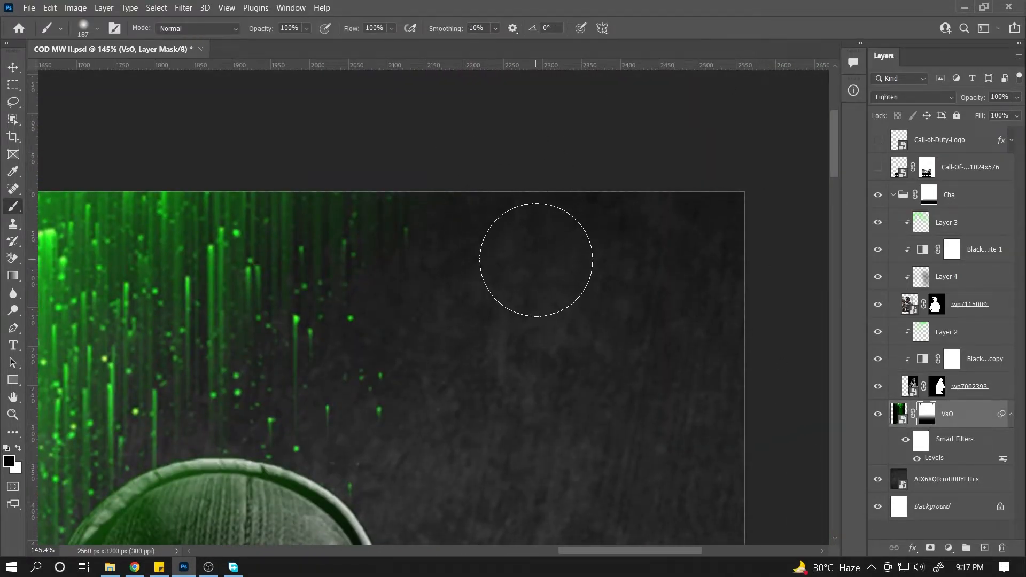
# - Collapse the Cha group, stamp all visible layers into a new layer above it and set its blend mode to Overlay
pyautogui.scroll(-5, 535, 259)
pyautogui.click(893, 195)
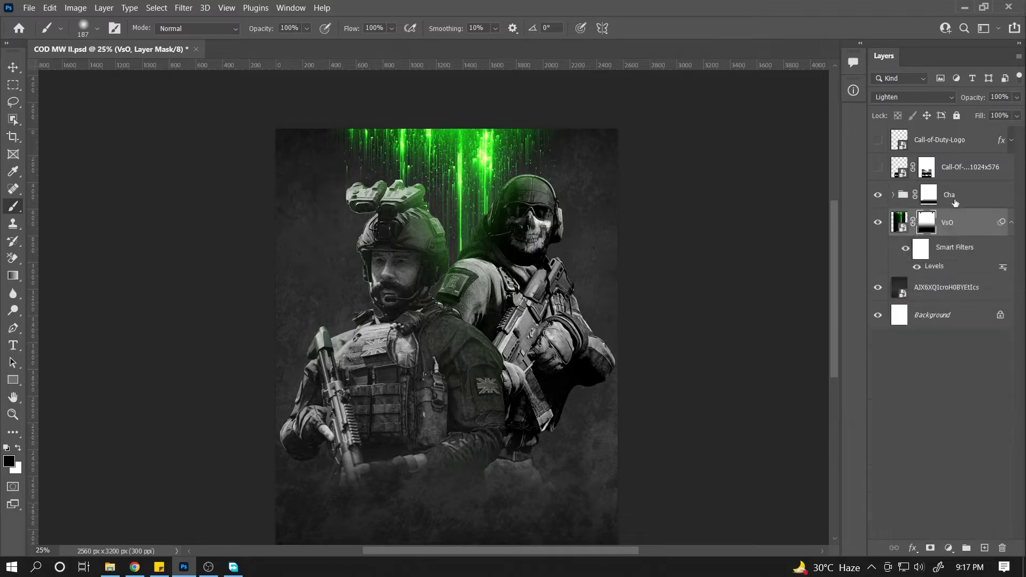
pyautogui.click(929, 195)
pyautogui.hotkey('ctrl', 'alt', 'shift', 'e')
pyautogui.click(886, 99)
pyautogui.click(906, 263)
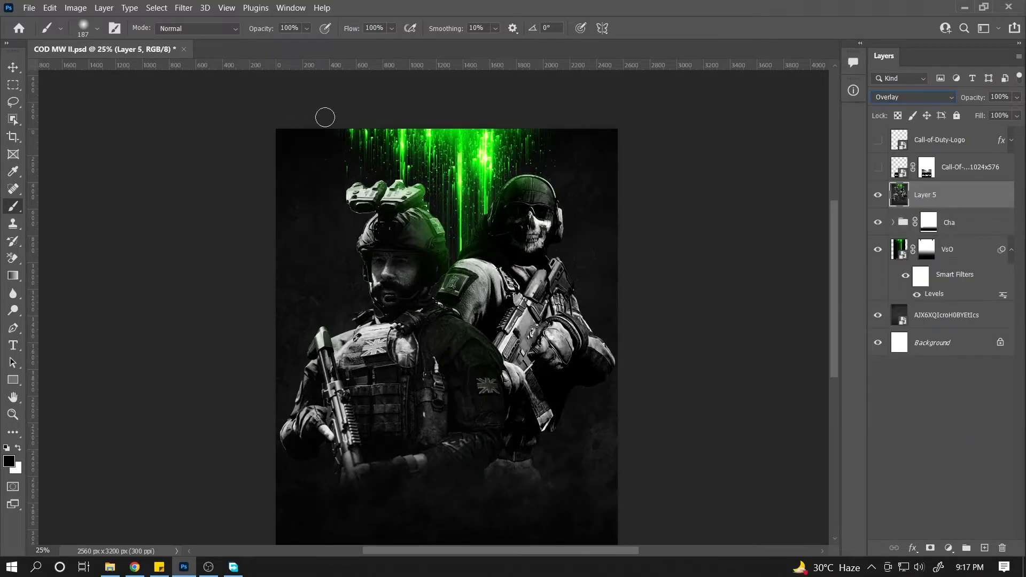
# - Apply the High Pass filter to Layer 5 to sharpen the poster and save the document
pyautogui.click(183, 7)
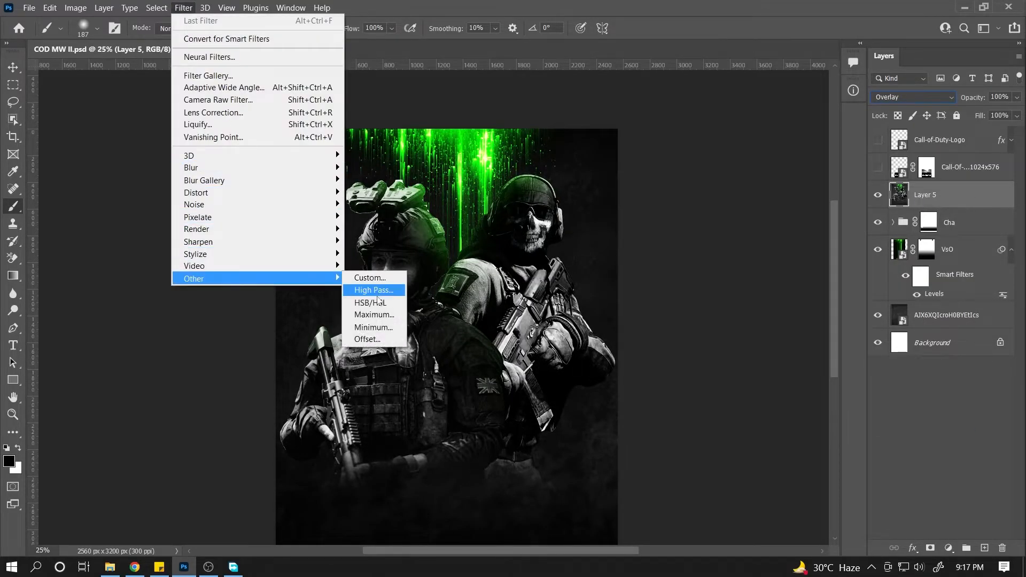
pyautogui.click(378, 355)
pyautogui.click(588, 119)
pyautogui.hotkey('ctrl', 's')
pyautogui.press('v')
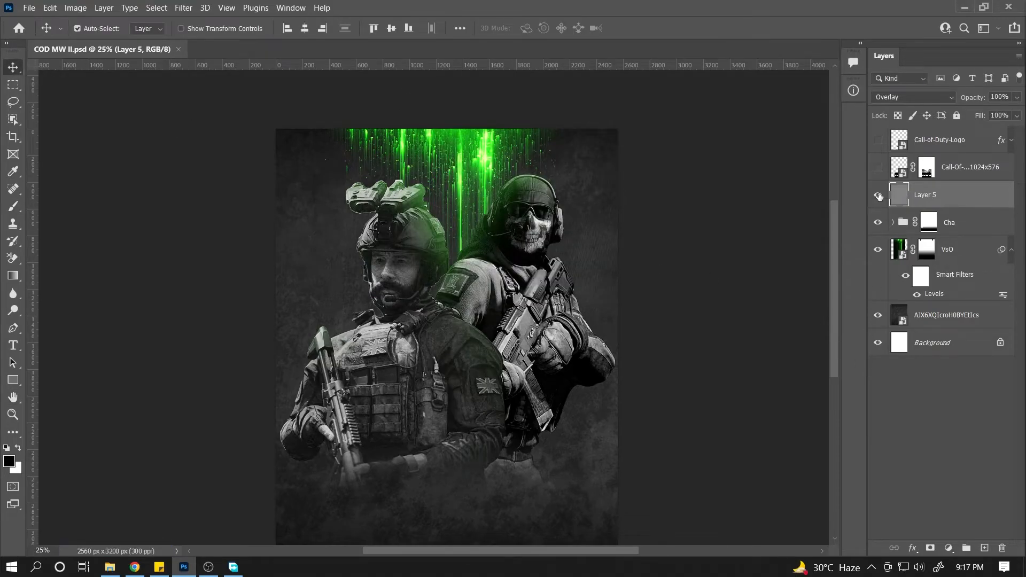
# - Stamp all visible layers into a new layer, name it CC and convert it to a smart object
pyautogui.hotkey('ctrl', 'shift', 'alt', 'e')
pyautogui.doubleClick(926, 194)
pyautogui.write('CC')
pyautogui.press('Return')
pyautogui.rightClick(931, 195)
pyautogui.click(854, 190)
# - Grade CC with the Camera Raw Filter: Tint -10, Shadows -25, Texture +10, Clarity +5, Vibrance +5 and Saturation +5
pyautogui.click(183, 8)
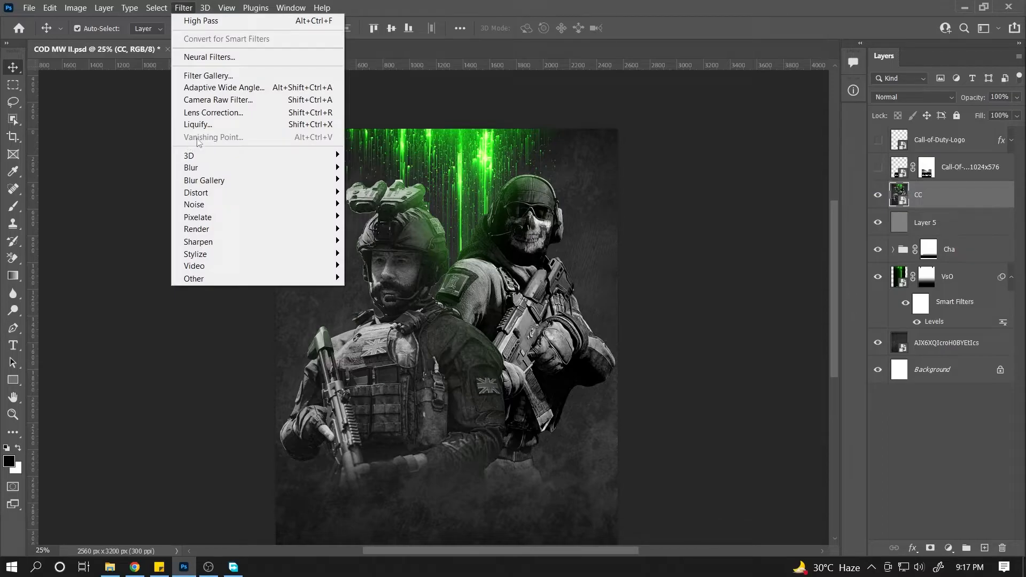
pyautogui.click(218, 99)
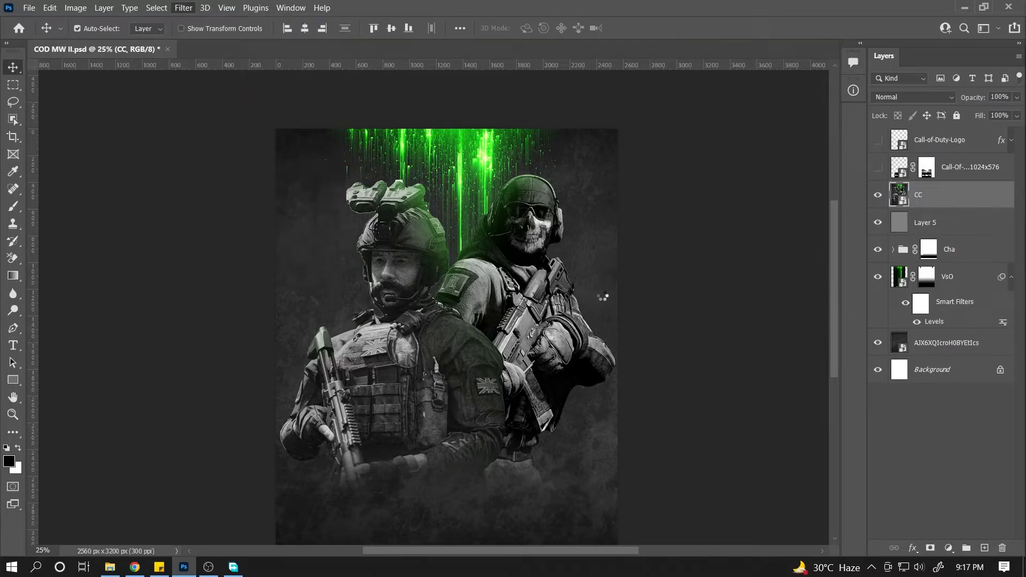
pyautogui.moveTo(844, 249); pyautogui.dragTo(850, 247)
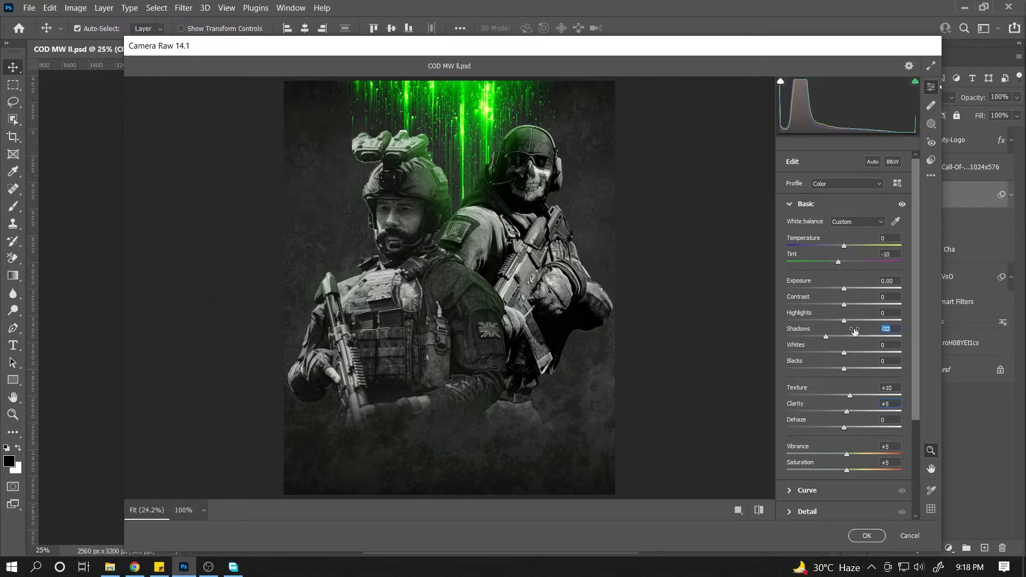
pyautogui.write('-25')
pyautogui.press('Return')
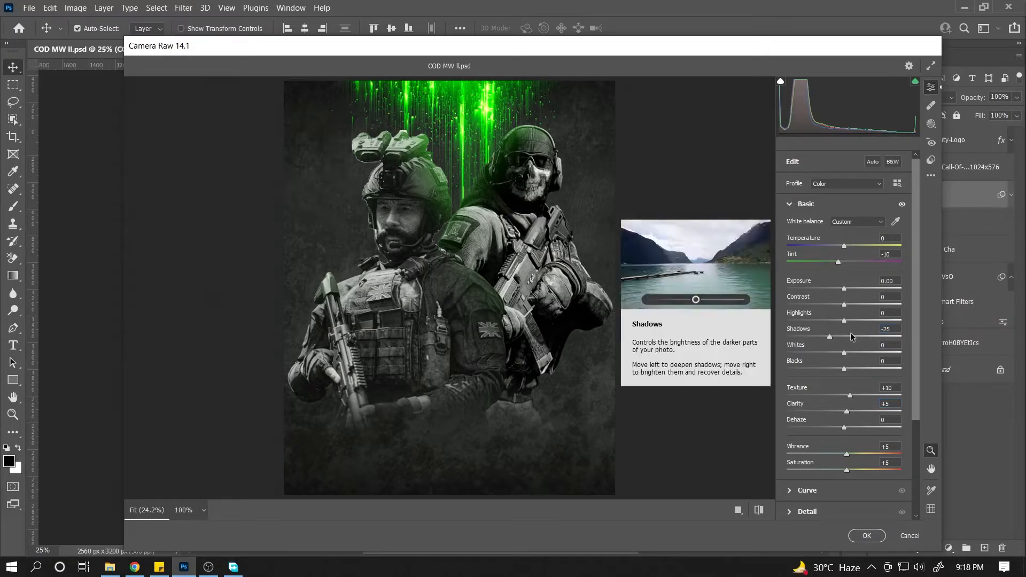
# - Set Blacks to -17 and apply the Camera Raw Filter to the CC layer
pyautogui.moveTo(846, 370); pyautogui.dragTo(807, 368)
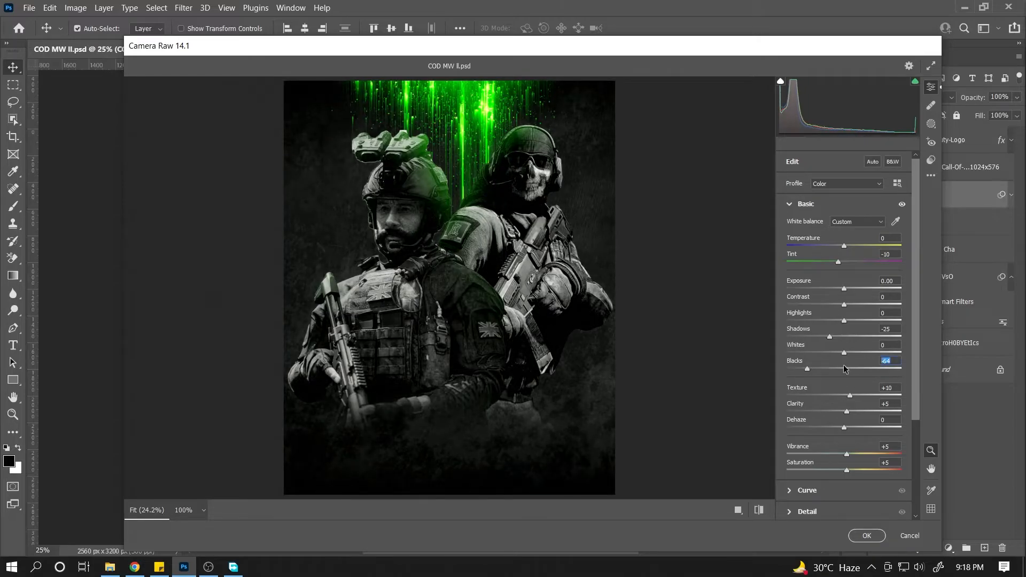
pyautogui.write('-20')
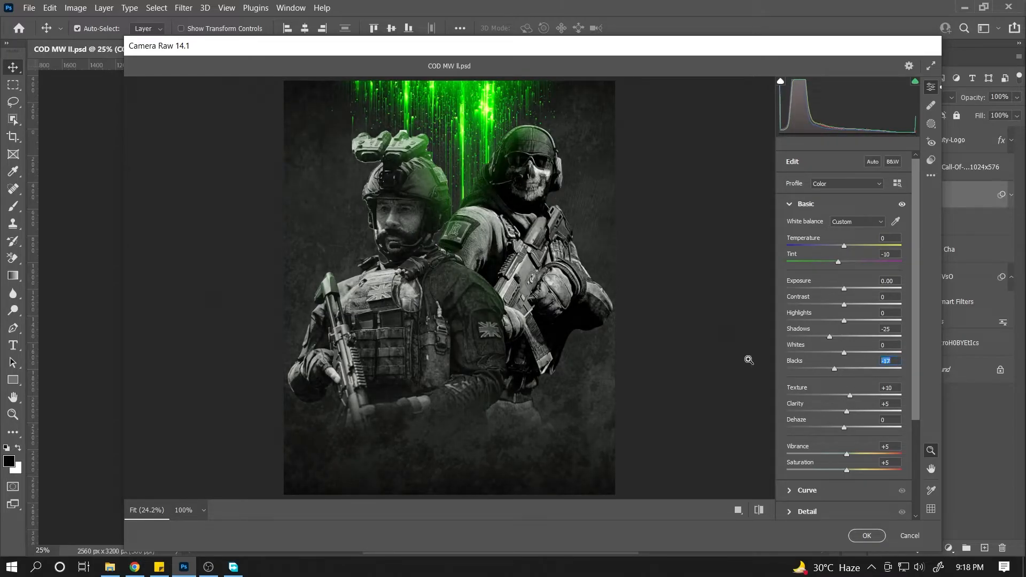
pyautogui.click(856, 537)
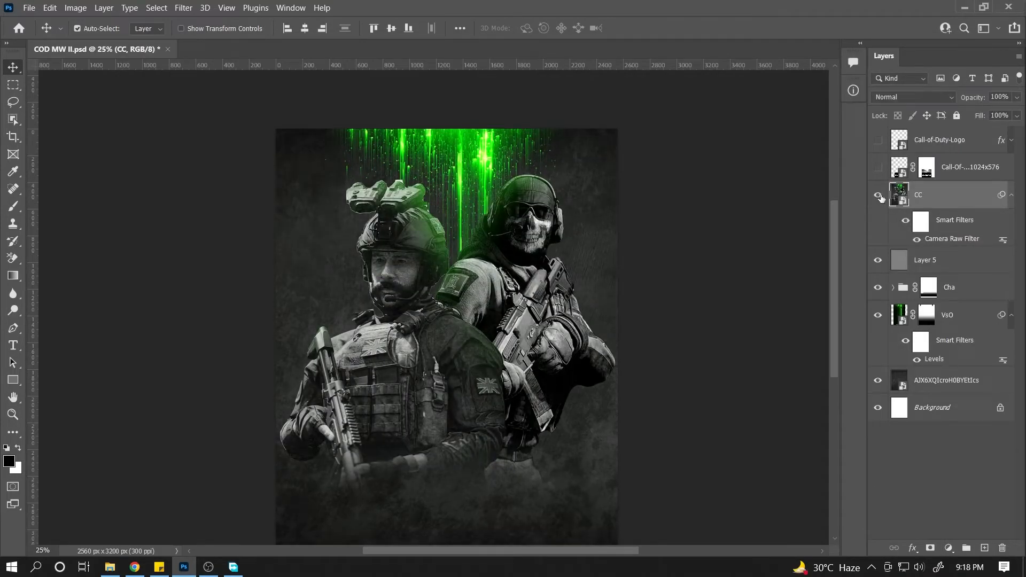
# - Show both logo layers again, fit the whole poster in view and save the document
pyautogui.hotkey('ctrl', 's')
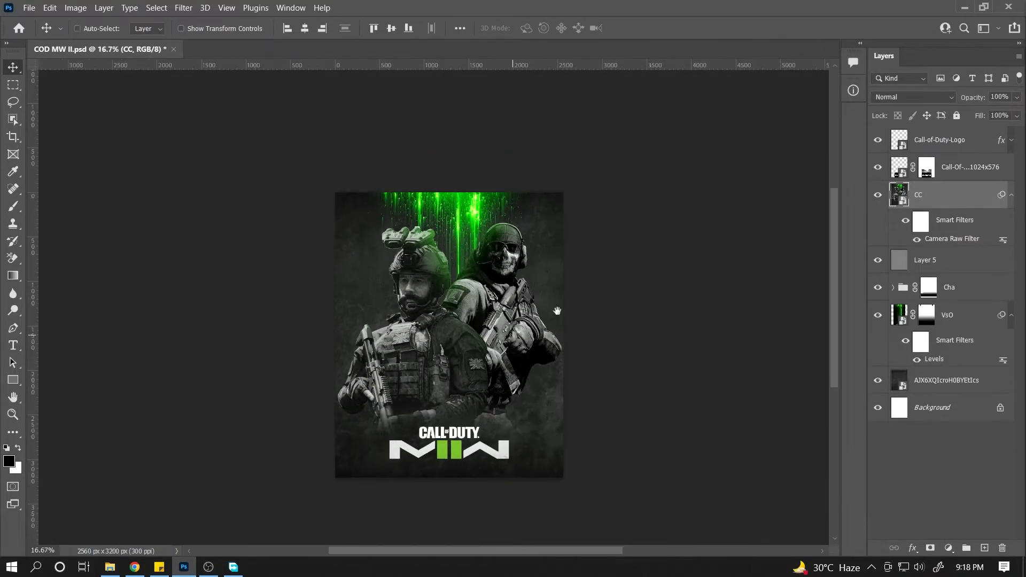
pyautogui.hotkey('ctrl', '0')
pyautogui.hotkey('ctrl', 's')
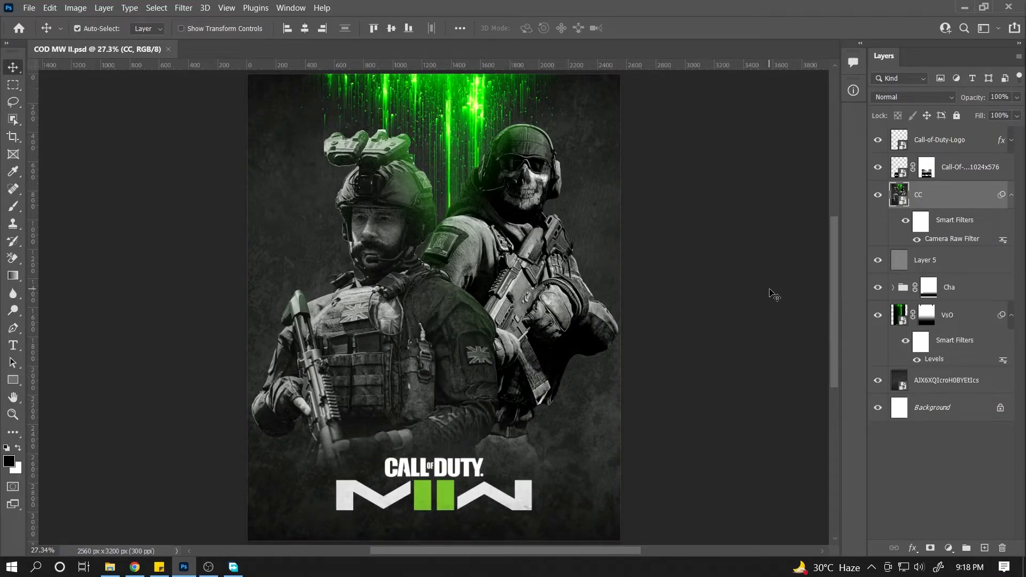